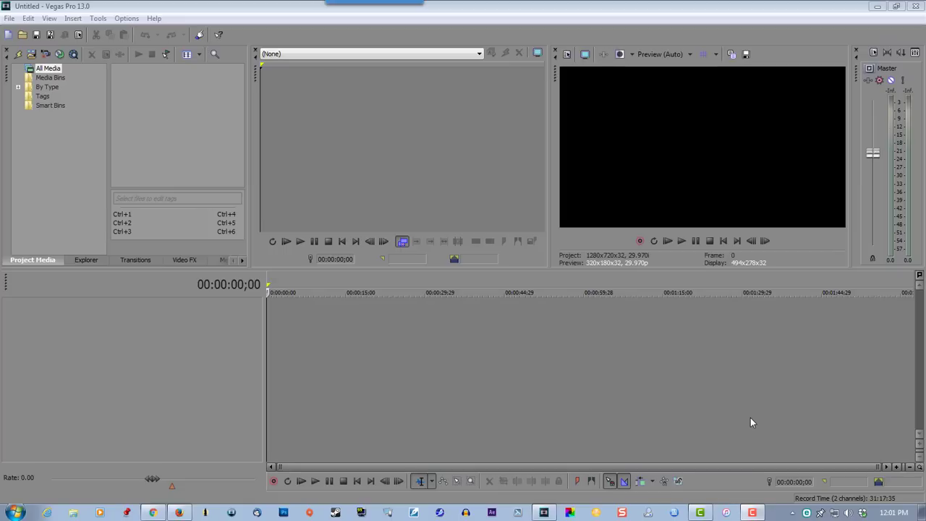
Insert two empty video tracks, each at 100.0% level, into the untitled project
{"action": "right_click", "coordinate": [294, 311]}
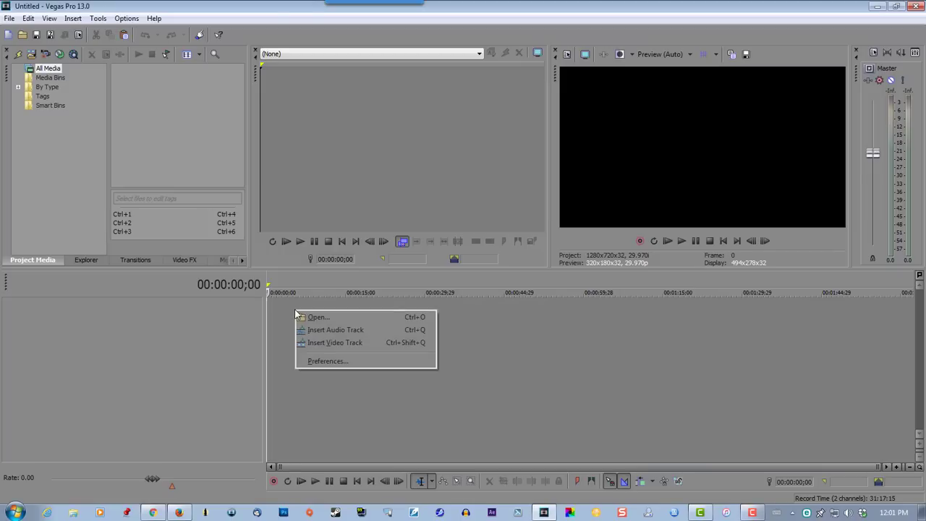
{"action": "left_click", "coordinate": [318, 342]}
{"action": "right_click", "coordinate": [291, 345]}
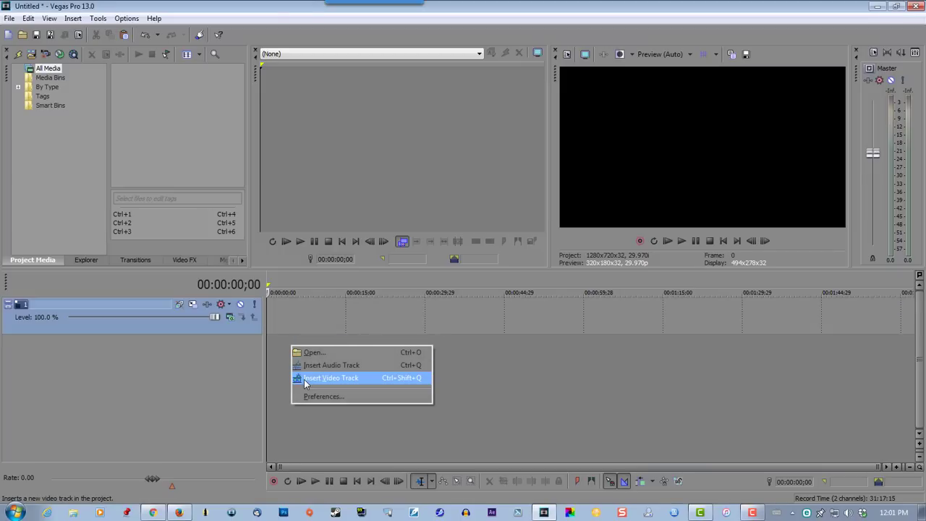
{"action": "left_click", "coordinate": [304, 378]}
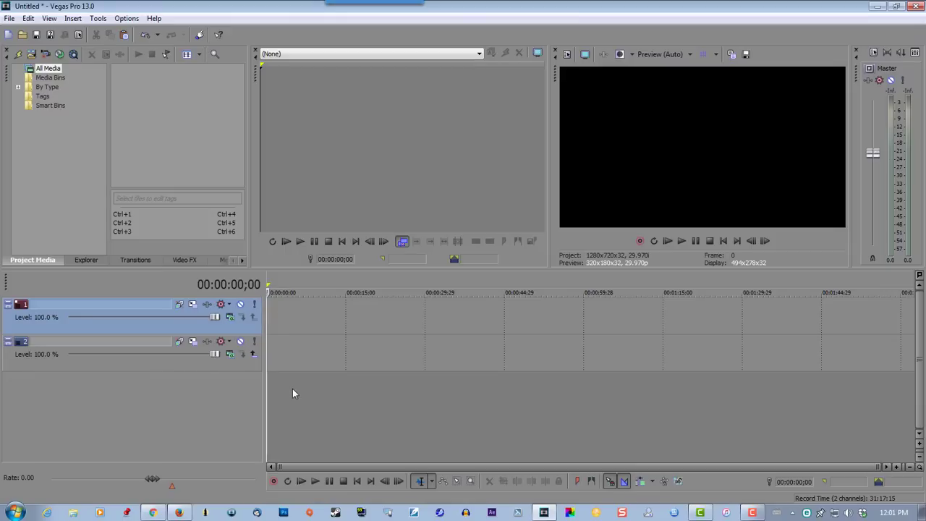
Insert a text media title on track 1 reading 'UNICUS'
{"action": "right_click", "coordinate": [282, 312]}
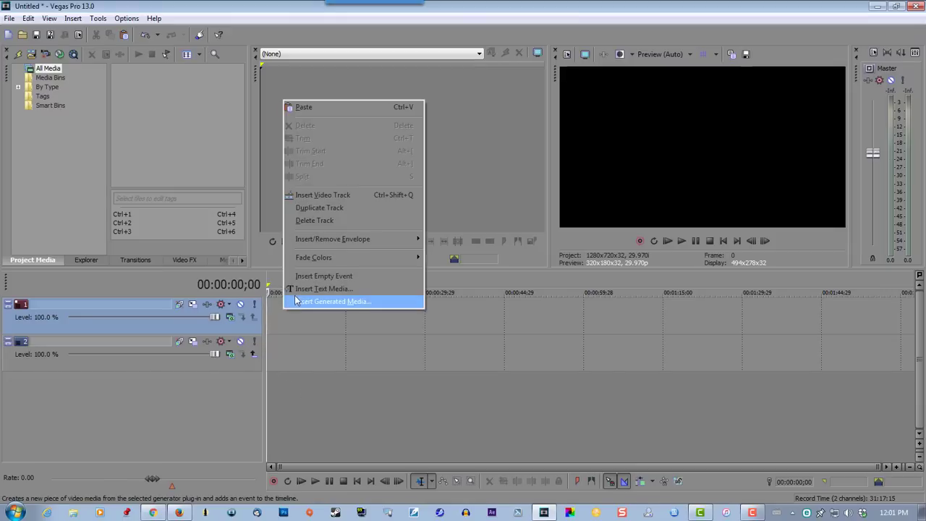
{"action": "left_click", "coordinate": [295, 290]}
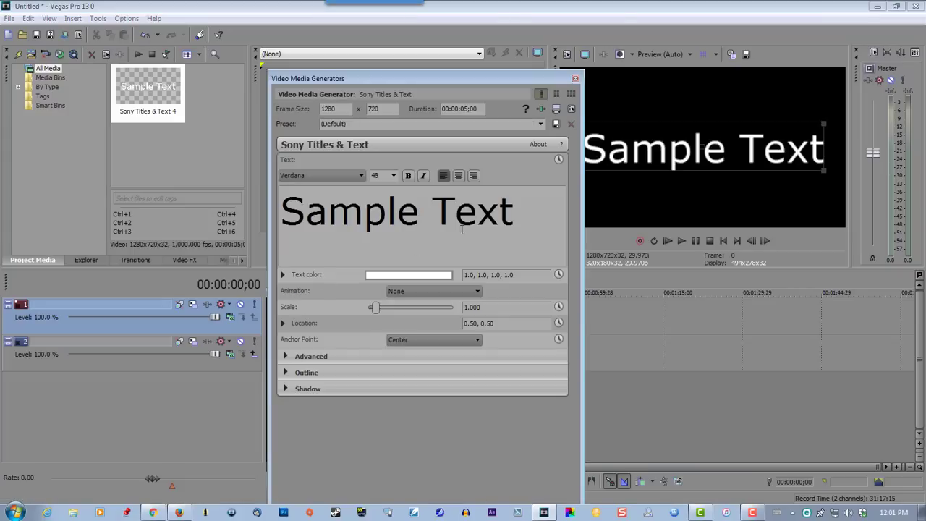
{"action": "left_click", "coordinate": [529, 213]}
{"action": "key", "text": "ctrl+a"}
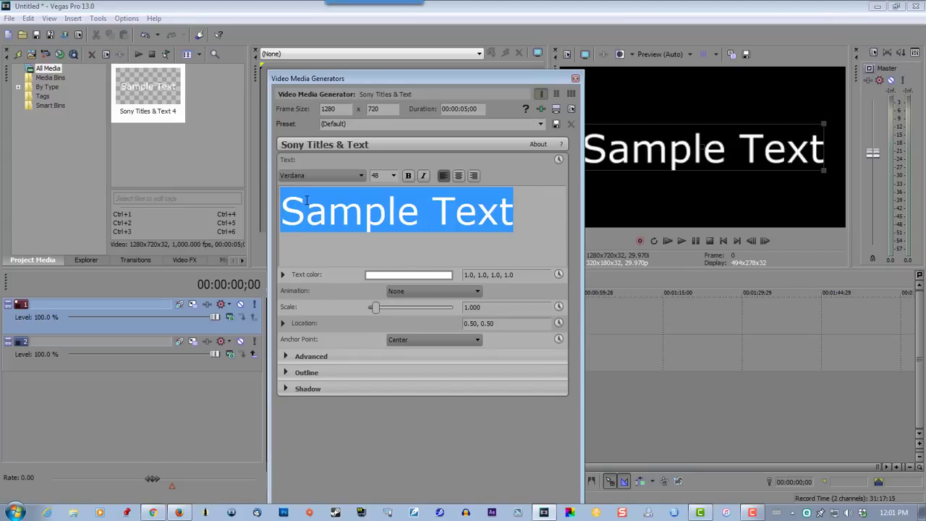
{"action": "type", "text": "UNIC"}
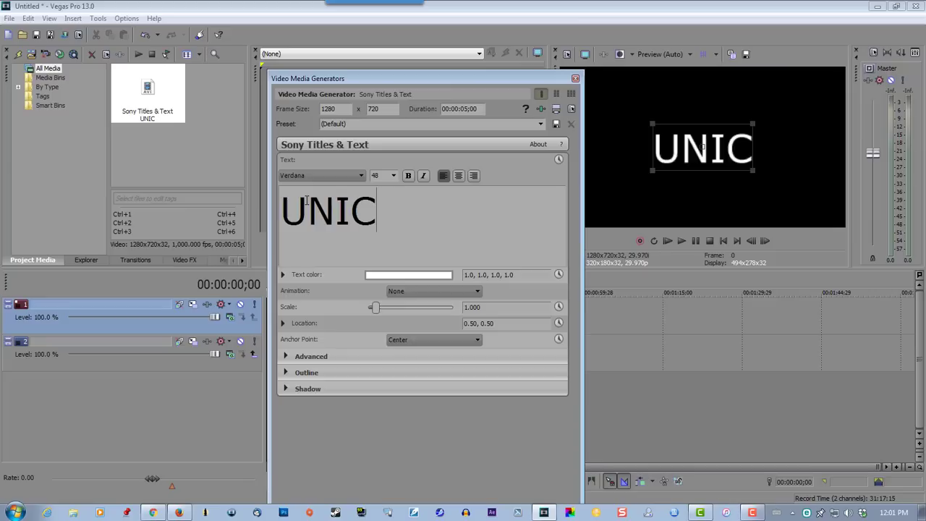
{"action": "type", "text": "US"}
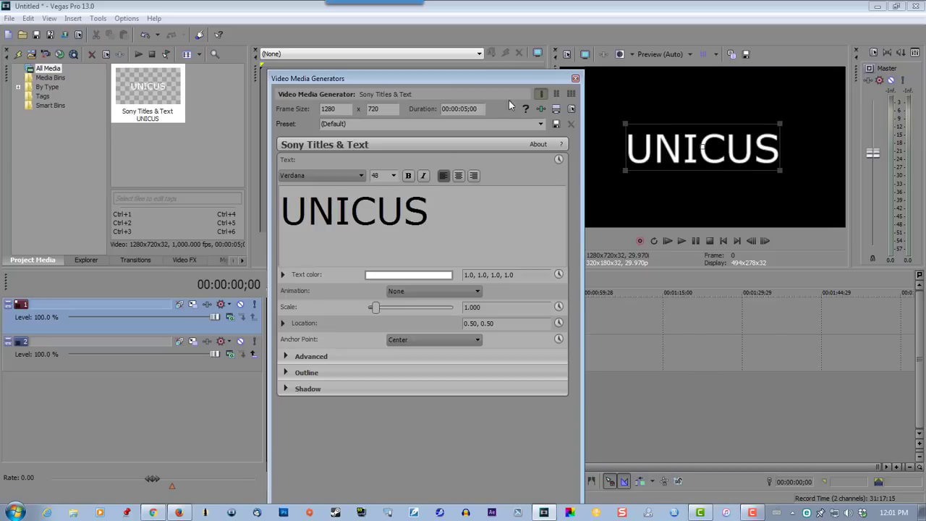
{"action": "left_click", "coordinate": [576, 79]}
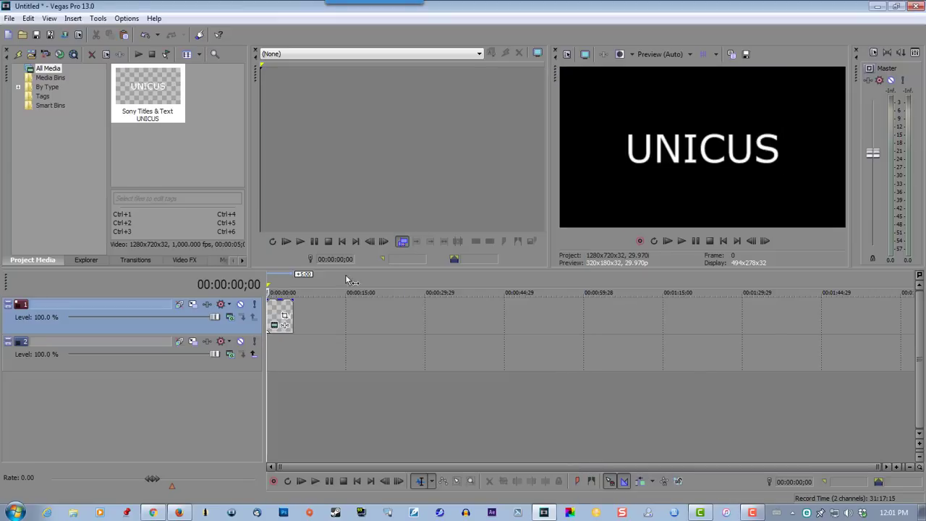
Copy the UNICUS title event onto track 2 as a reference to the original
{"action": "right_click", "coordinate": [278, 312]}
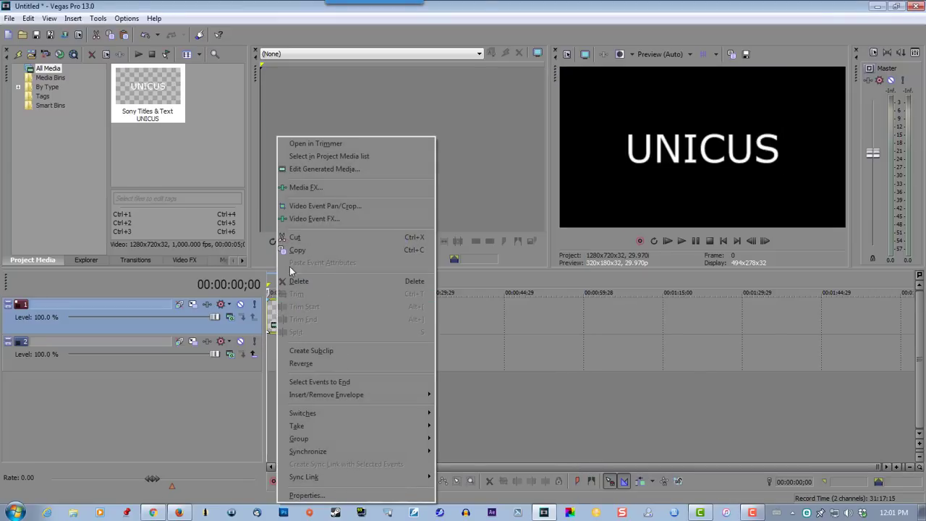
{"action": "left_click", "coordinate": [296, 250]}
{"action": "right_click", "coordinate": [278, 350]}
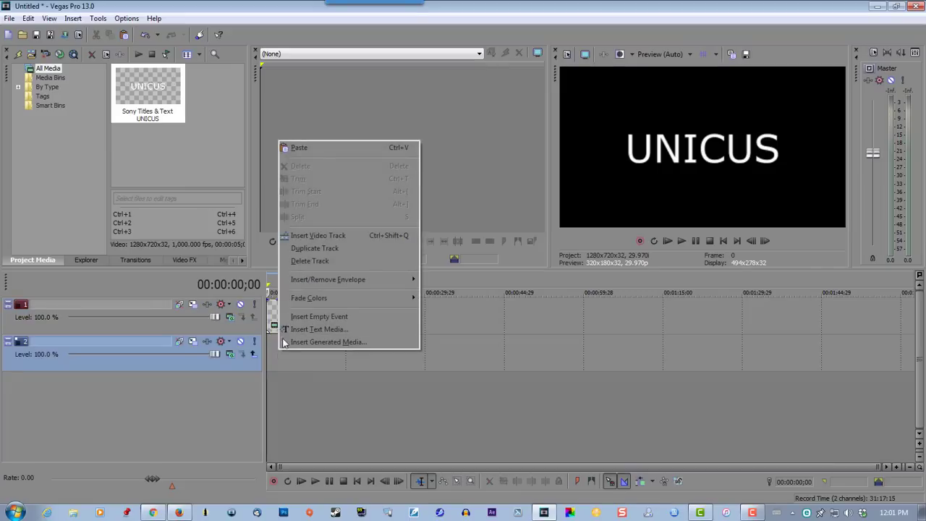
{"action": "left_click", "coordinate": [298, 148]}
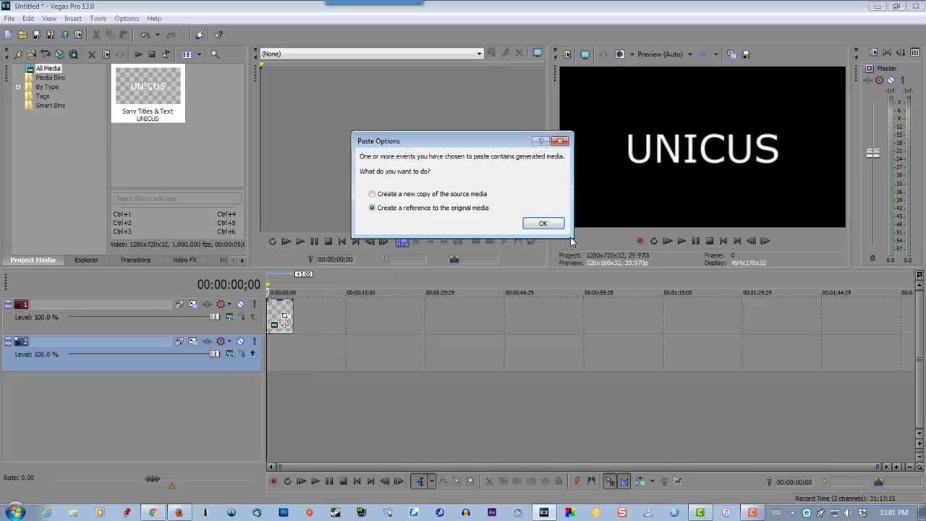
{"action": "left_click", "coordinate": [544, 224]}
Insert a new empty video track at the top of the timeline
{"action": "left_click", "coordinate": [316, 314]}
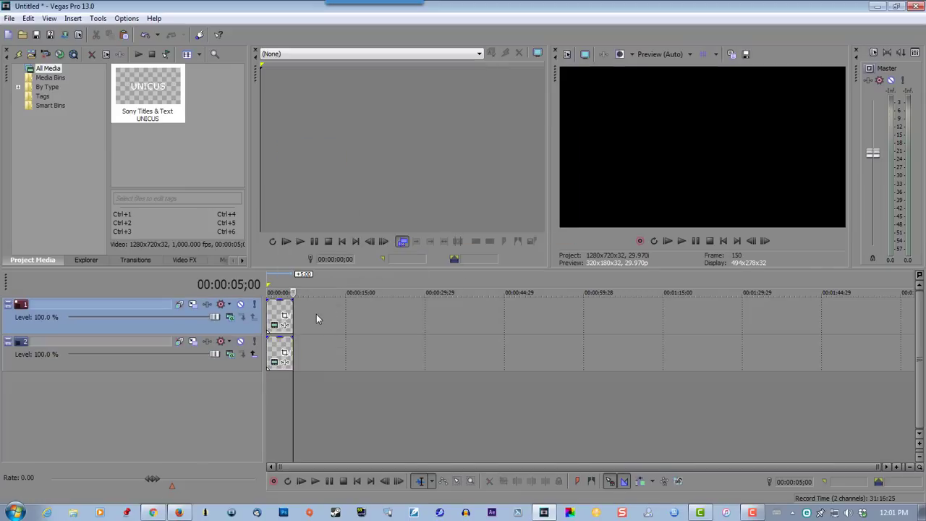
{"action": "right_click", "coordinate": [316, 314]}
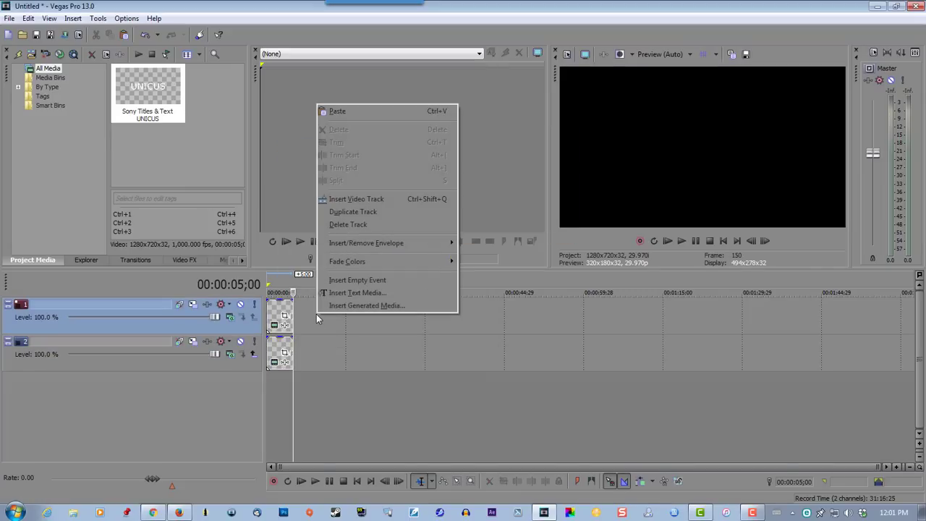
{"action": "left_click", "coordinate": [348, 200]}
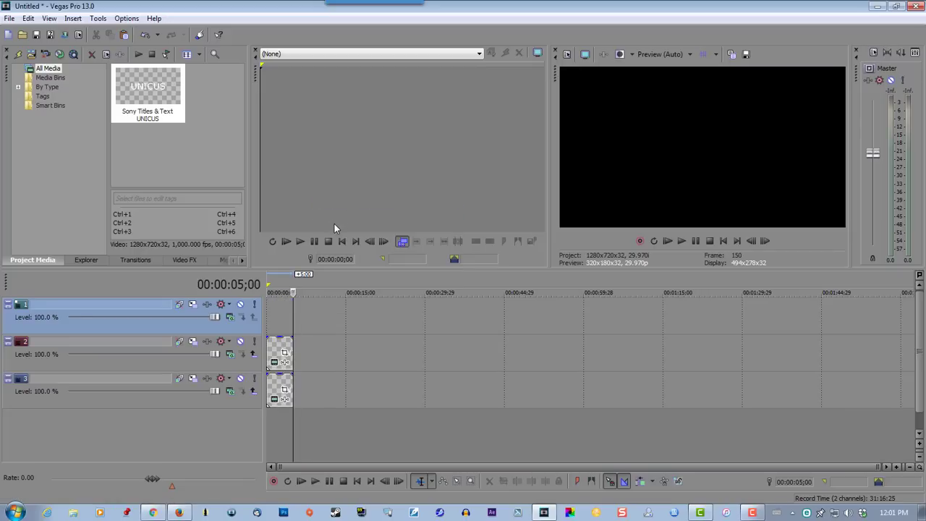
Place a SMPTE Bars (NTSC) test pattern on the top track and trim it shorter
{"action": "left_click", "coordinate": [221, 260]}
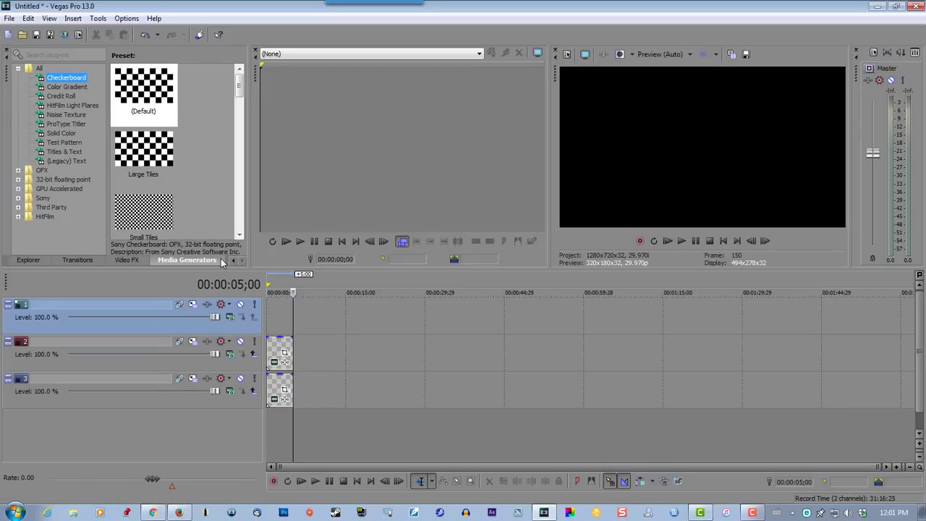
{"action": "left_click", "coordinate": [69, 143]}
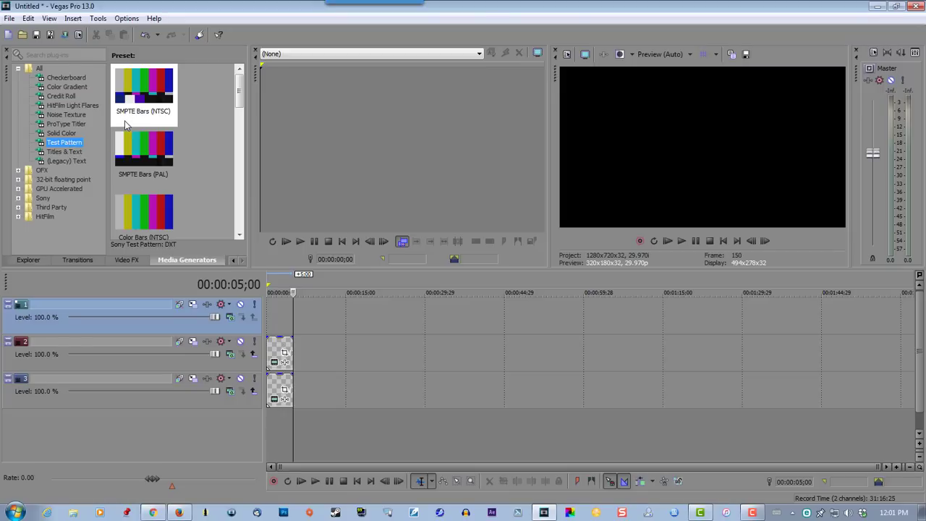
{"action": "left_click_drag", "start_coordinate": [141, 103], "coordinate": [268, 309]}
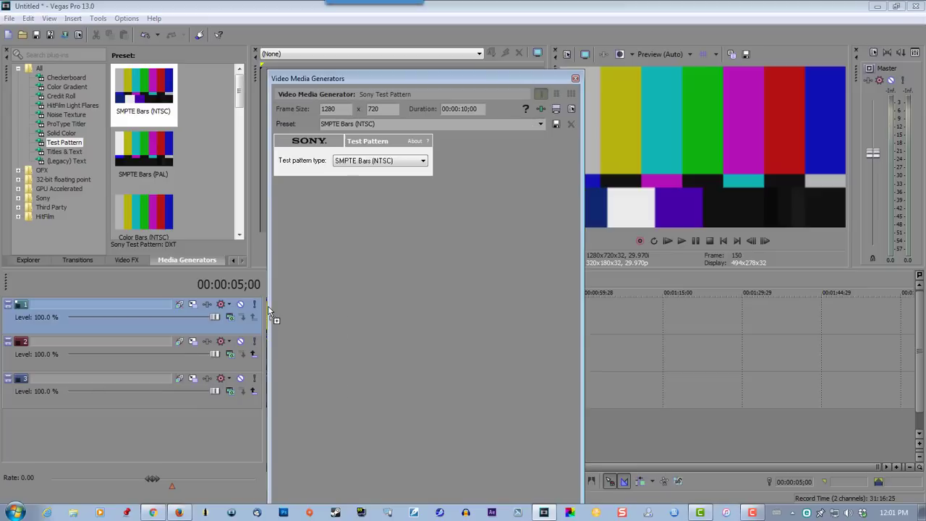
{"action": "left_click", "coordinate": [576, 78]}
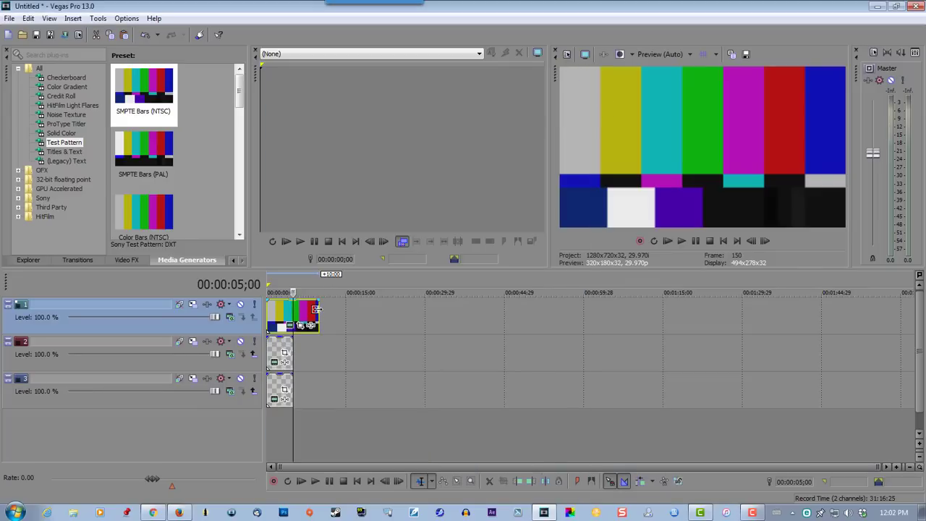
{"action": "left_click_drag", "start_coordinate": [319, 312], "coordinate": [293, 313]}
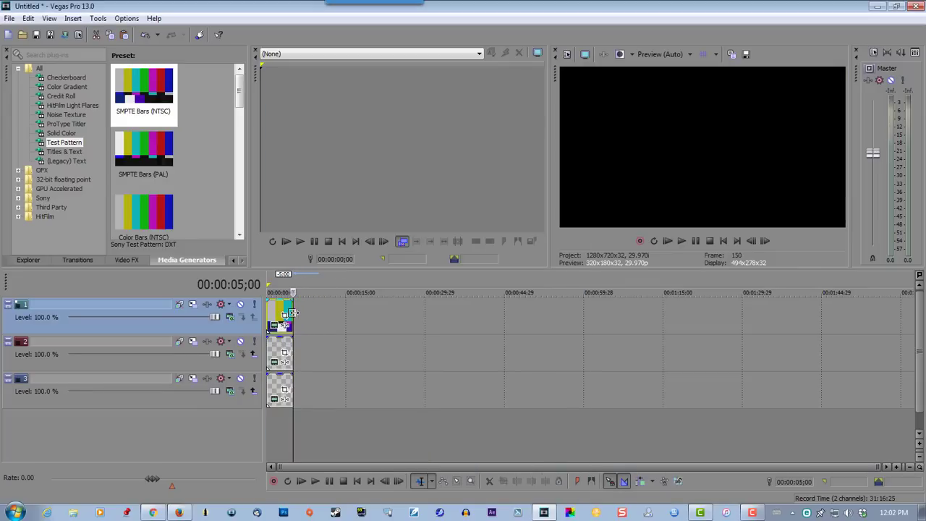
Apply the TV Simulator 'Reset to None' preset to the SMPTE bars event
{"action": "left_click", "coordinate": [127, 260]}
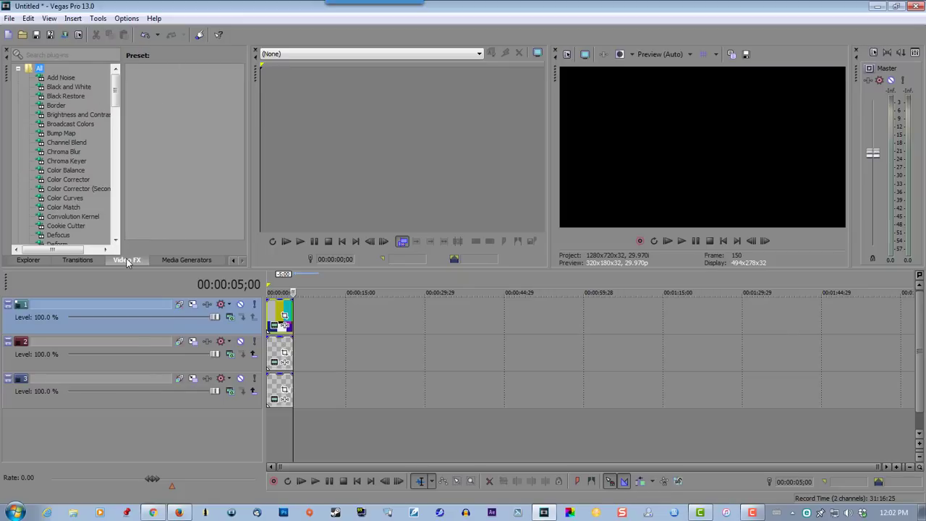
{"action": "scroll", "coordinate": [95, 196], "scroll_direction": "down", "scroll_amount": 15}
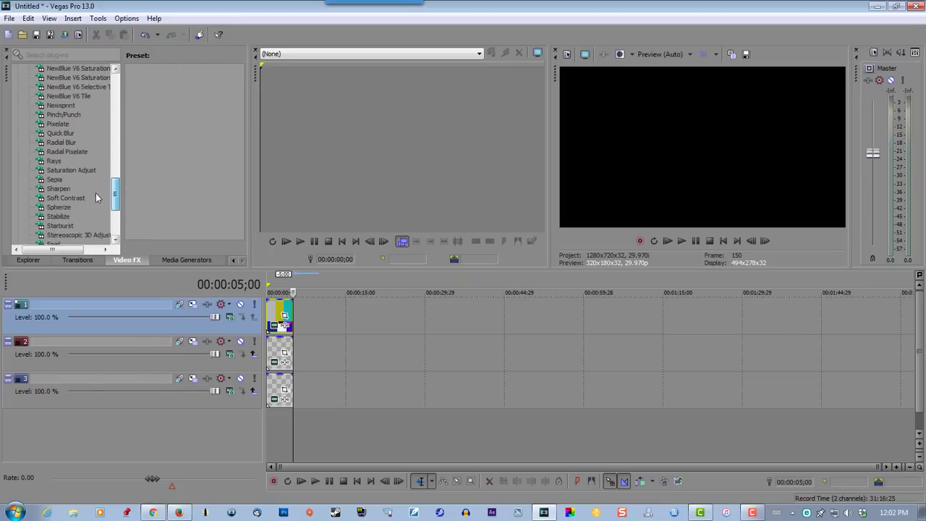
{"action": "scroll", "coordinate": [95, 205], "scroll_direction": "down", "scroll_amount": 1}
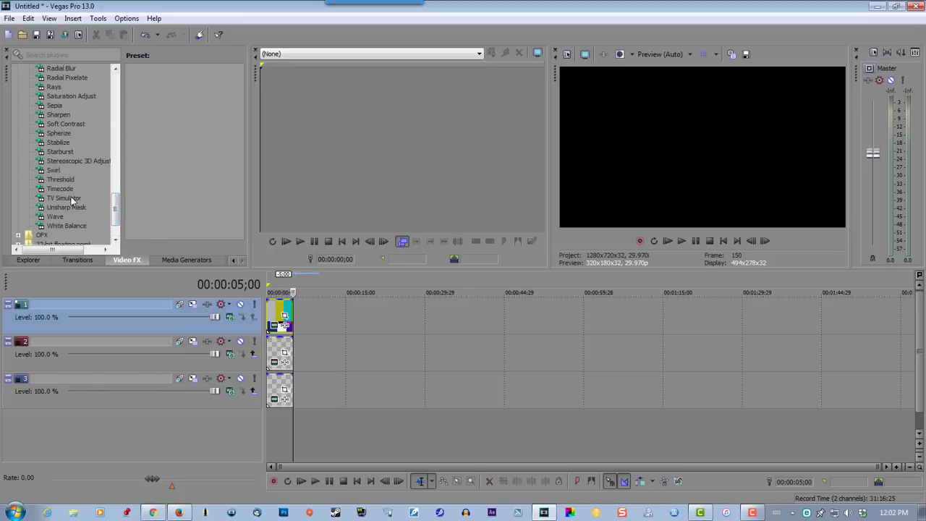
{"action": "left_click", "coordinate": [68, 197]}
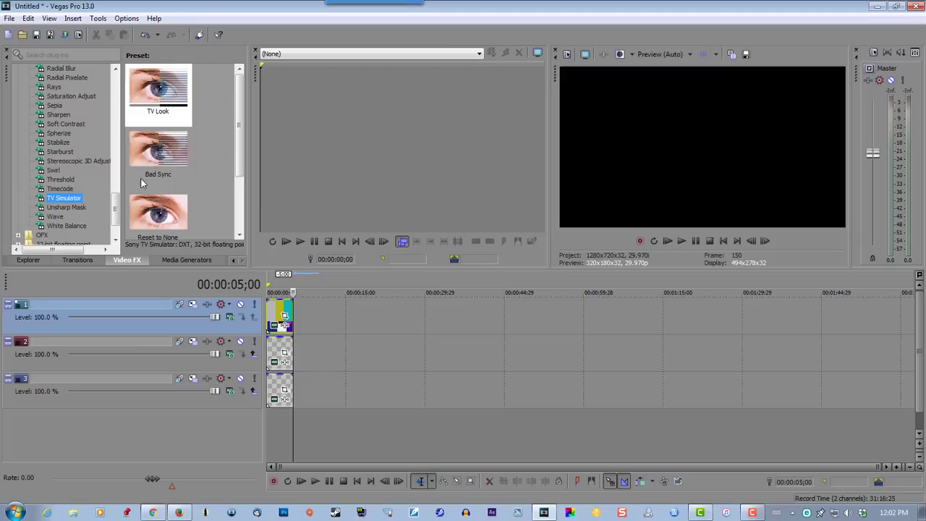
{"action": "left_click_drag", "start_coordinate": [237, 136], "coordinate": [227, 186]}
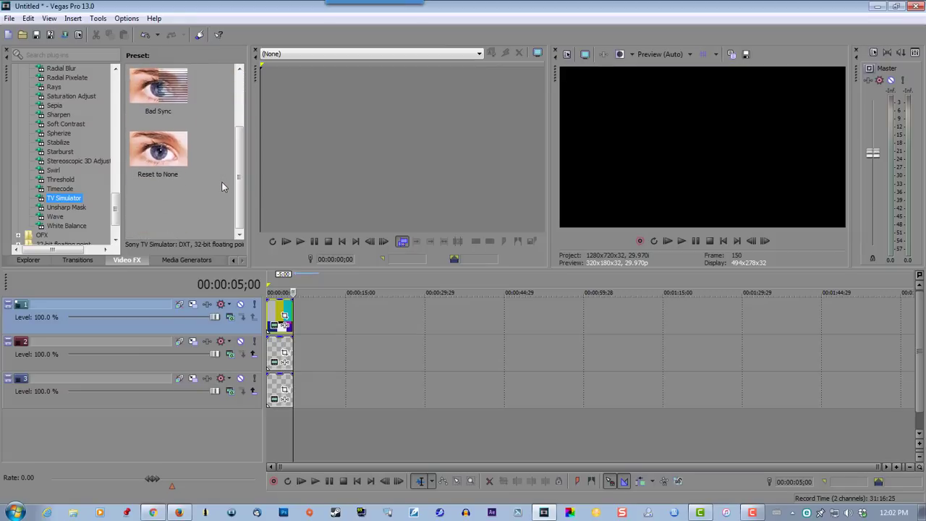
{"action": "left_click", "coordinate": [154, 160]}
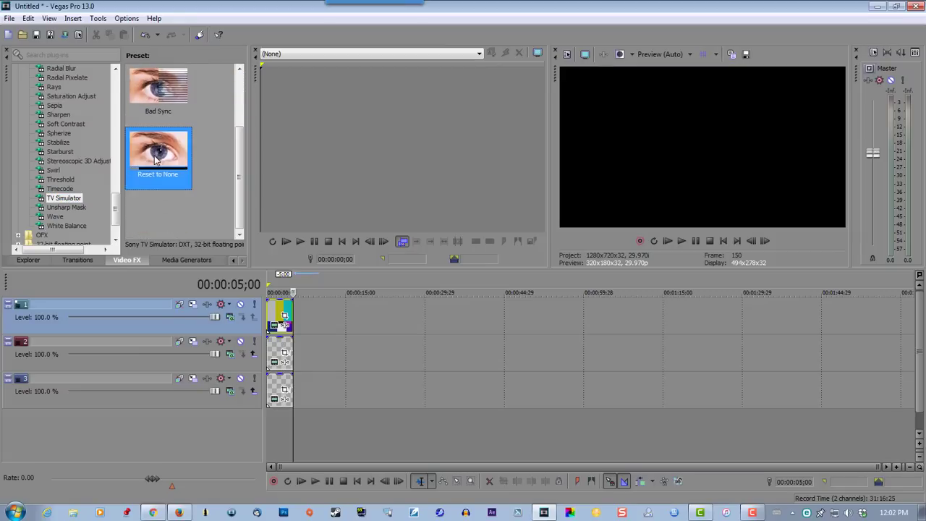
{"action": "left_click_drag", "start_coordinate": [154, 160], "coordinate": [275, 310]}
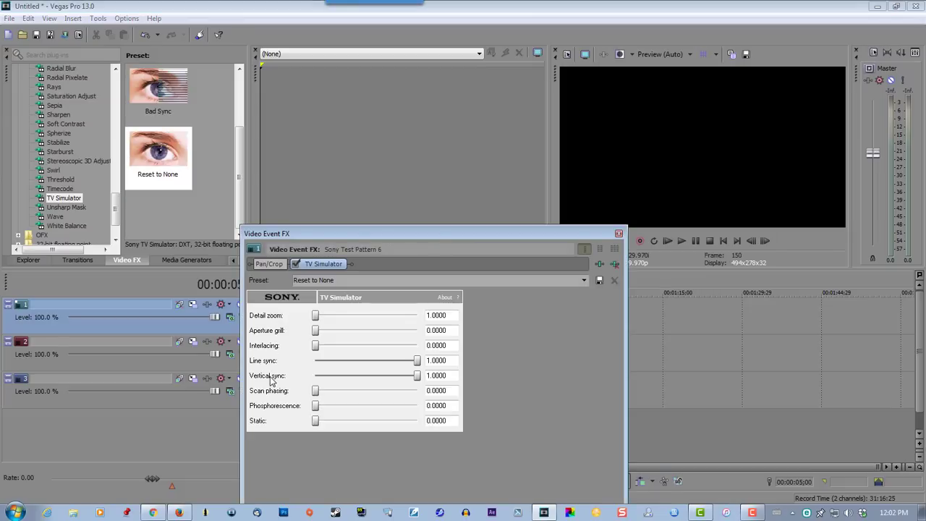
Set TV Simulator Line sync to 0.0380 and Vertical sync to 0.0440
{"action": "left_click_drag", "start_coordinate": [417, 360], "coordinate": [318, 361]}
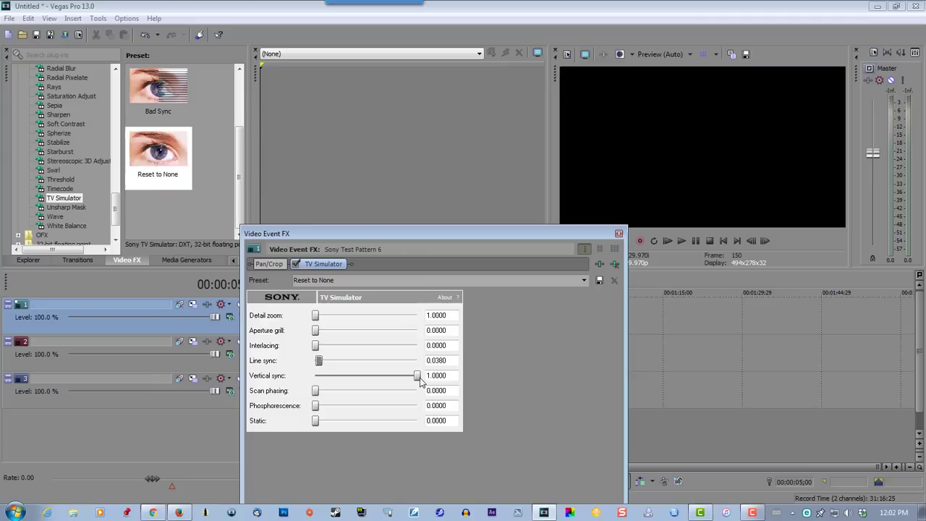
{"action": "left_click_drag", "start_coordinate": [417, 376], "coordinate": [319, 376]}
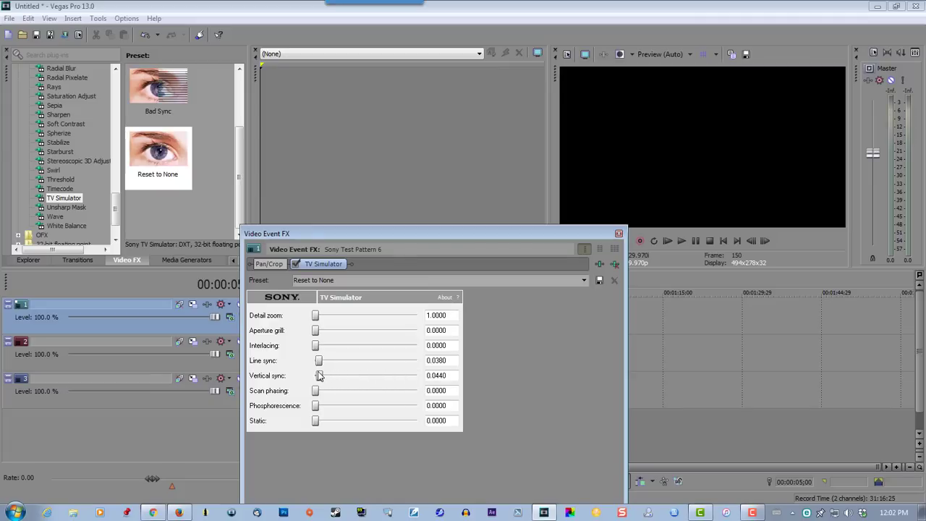
{"action": "left_click", "coordinate": [619, 235]}
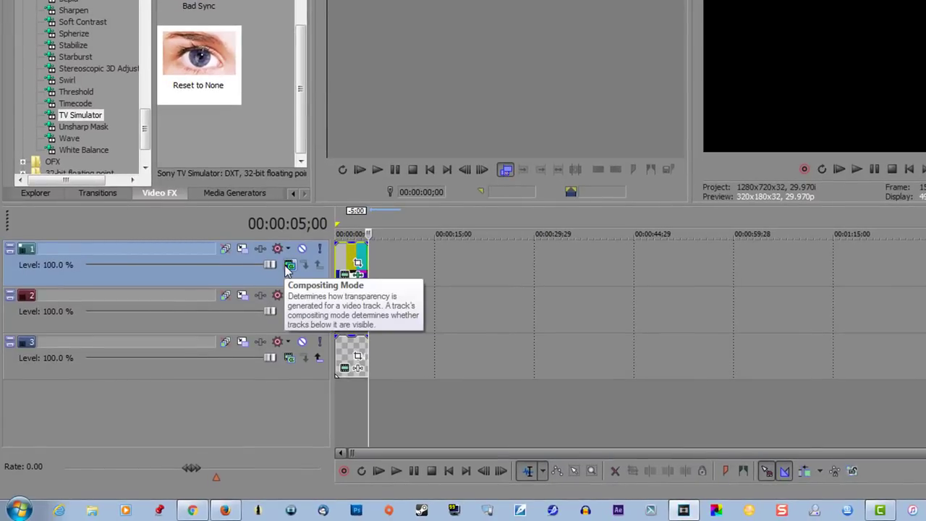
Set track 1's compositing mode to a custom Sony Displacement Map
{"action": "left_click", "coordinate": [287, 265]}
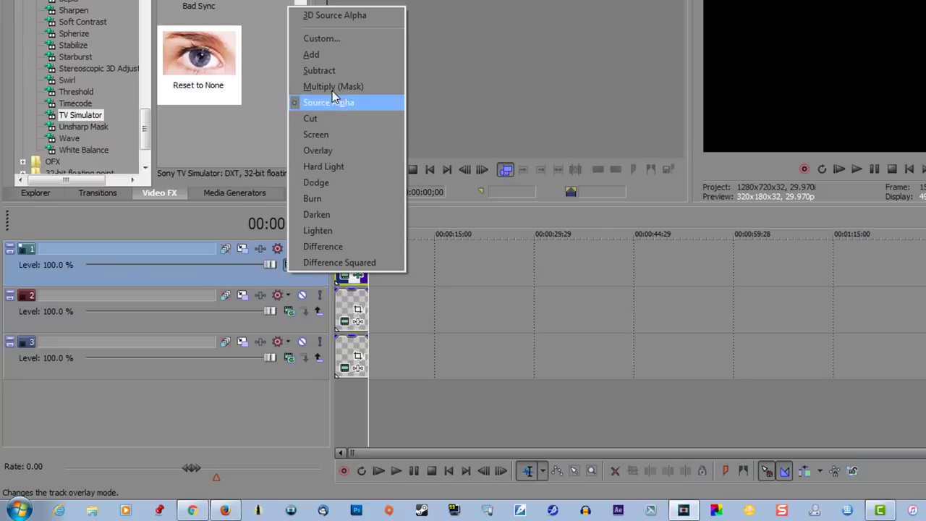
{"action": "left_click", "coordinate": [337, 41]}
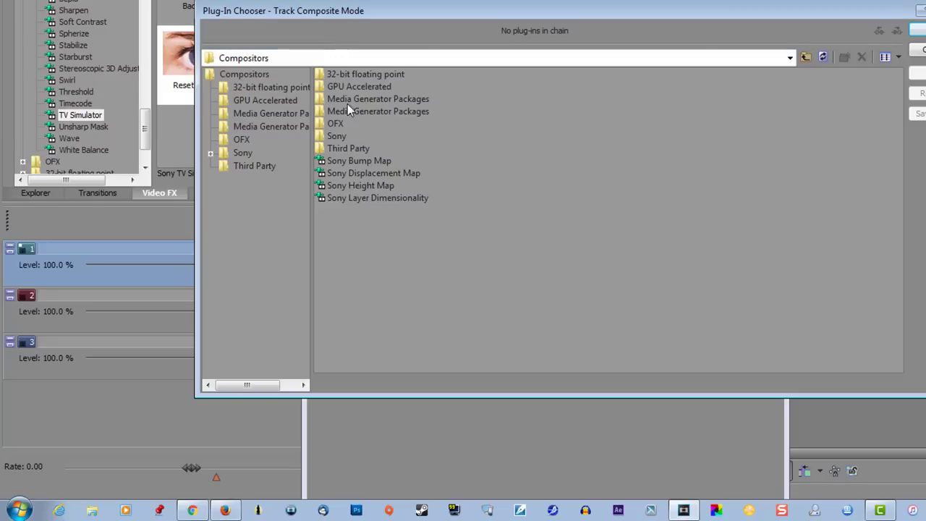
{"action": "left_click", "coordinate": [367, 173]}
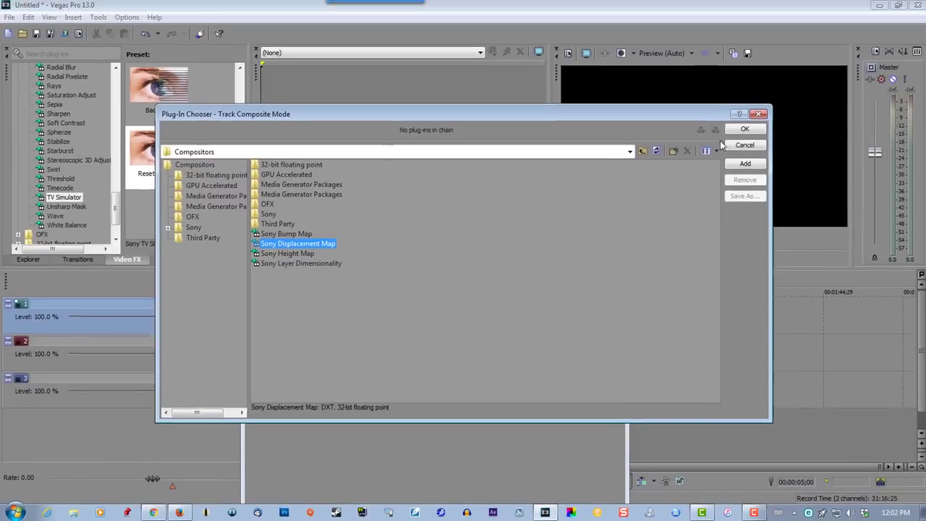
{"action": "left_click", "coordinate": [863, 66]}
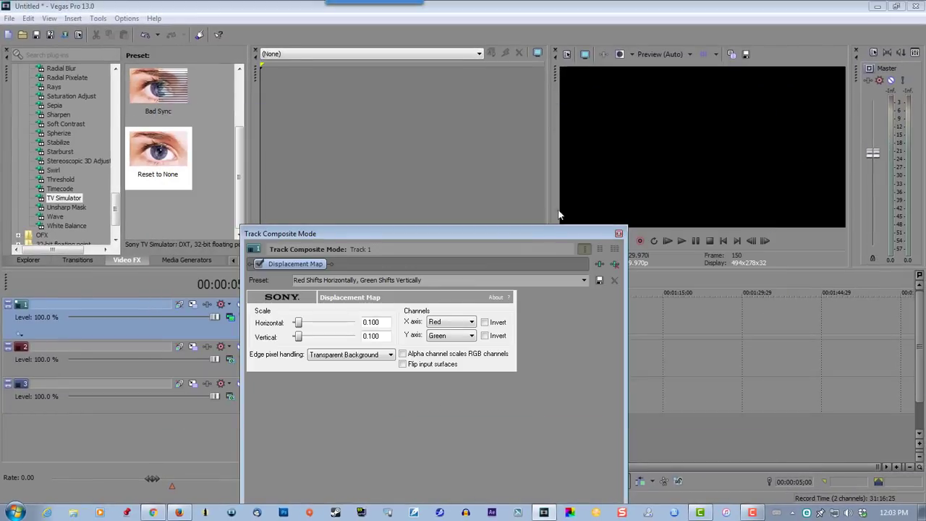
Adjust the horizontal and vertical displacement scale to 0.065, previewing at 00:00:02;06
{"action": "left_click_drag", "start_coordinate": [424, 236], "coordinate": [446, 374]}
{"action": "left_click", "coordinate": [280, 295]}
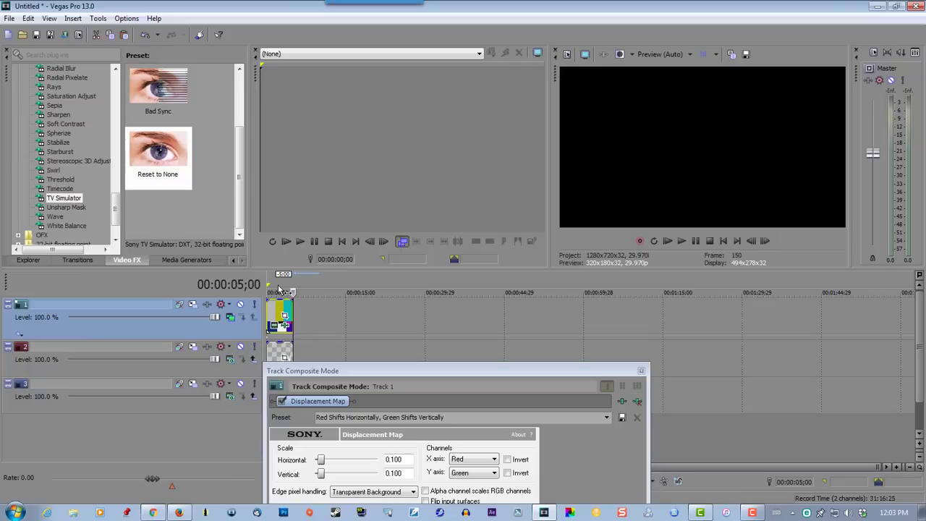
{"action": "left_click_drag", "start_coordinate": [373, 367], "coordinate": [349, 236]}
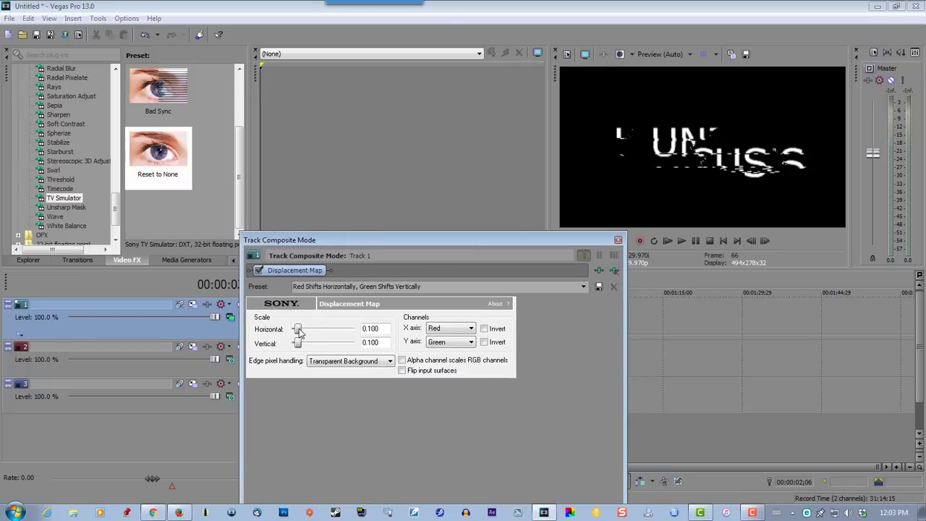
{"action": "mouse_move", "coordinate": [299, 331]}
{"action": "left_mouse_down"}
{"action": "mouse_move", "coordinate": [296, 345]}
{"action": "mouse_move", "coordinate": [287, 343]}
{"action": "mouse_move", "coordinate": [315, 329]}
{"action": "mouse_move", "coordinate": [299, 346]}
{"action": "mouse_move", "coordinate": [317, 344]}
{"action": "mouse_move", "coordinate": [290, 346]}
{"action": "mouse_move", "coordinate": [295, 329]}
{"action": "left_mouse_up"}
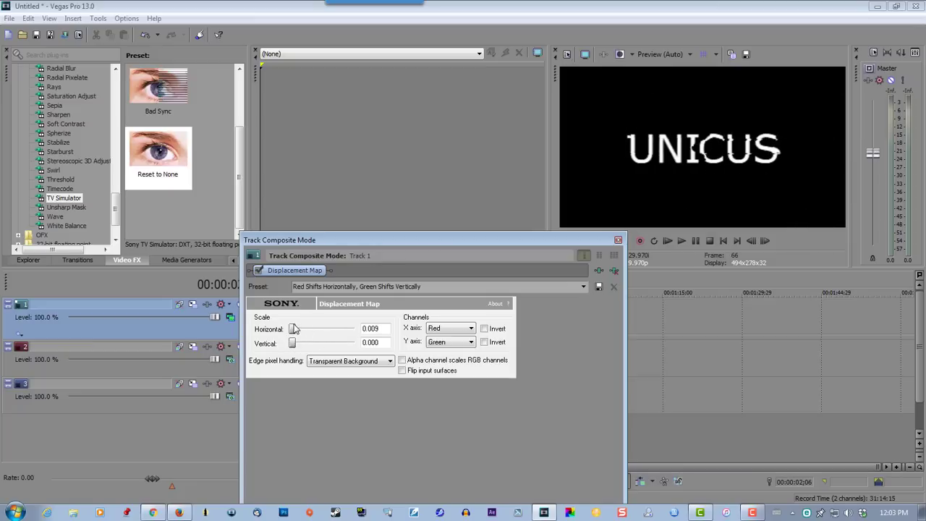
{"action": "left_click_drag", "start_coordinate": [294, 329], "coordinate": [288, 328]}
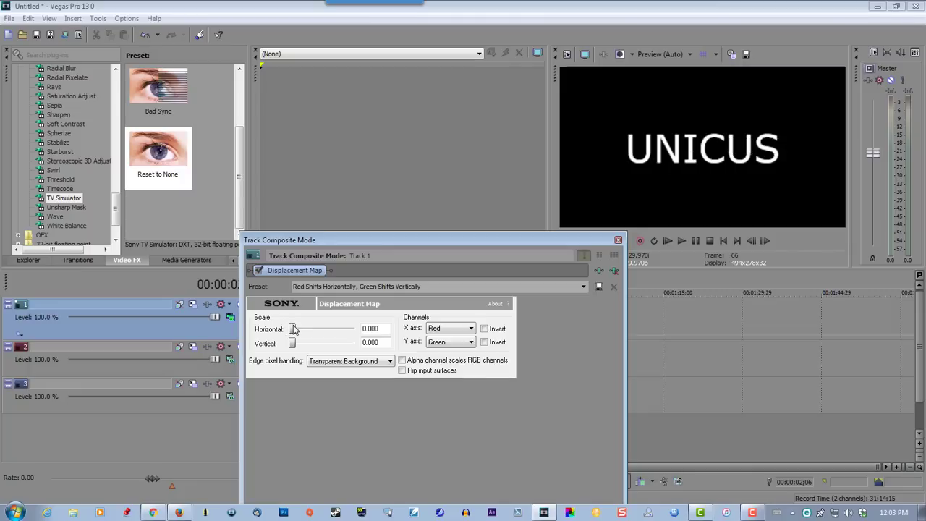
{"action": "left_click_drag", "start_coordinate": [293, 329], "coordinate": [298, 346]}
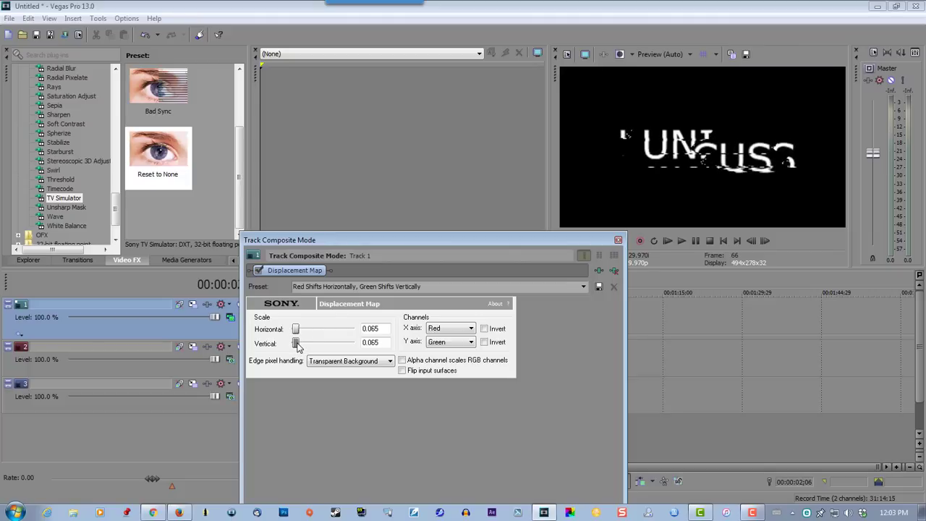
Set edge pixel handling to Wrap Pixels Around and enable Alpha channel scales RGB channels
{"action": "left_click", "coordinate": [338, 367]}
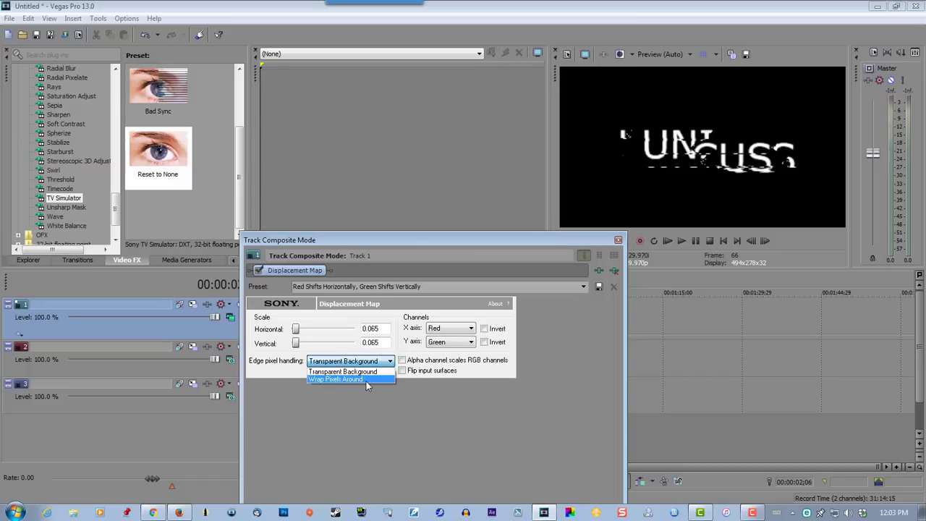
{"action": "left_click", "coordinate": [366, 379]}
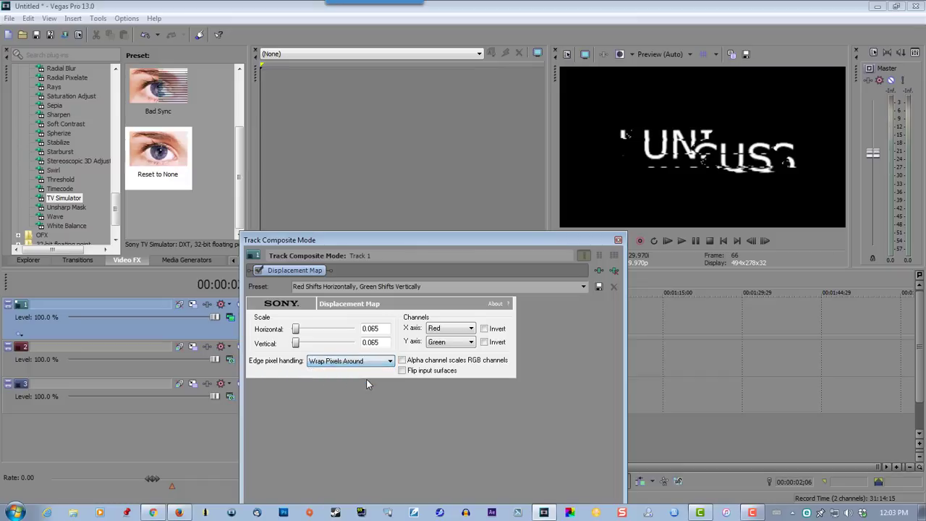
{"action": "left_click", "coordinate": [402, 361]}
Close the compositing settings and view the project video properties without changes
{"action": "left_click", "coordinate": [618, 241]}
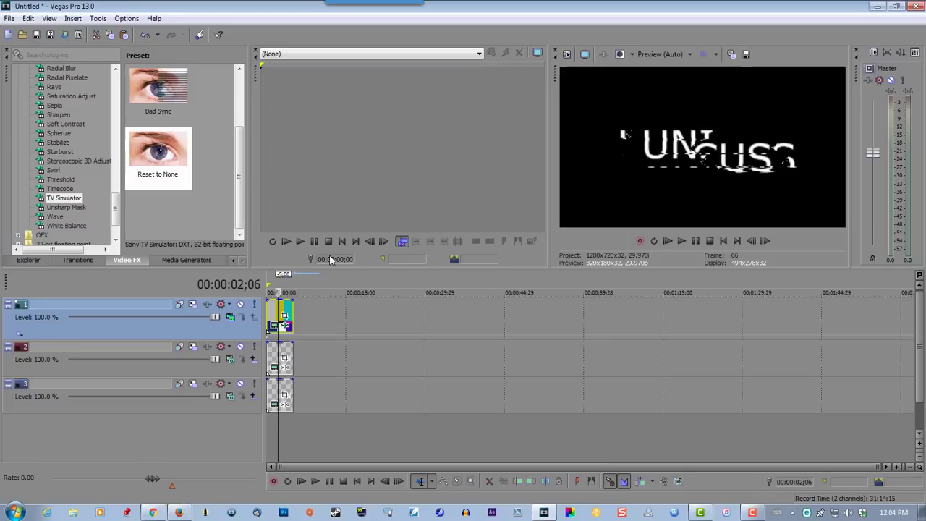
{"action": "left_click", "coordinate": [567, 57]}
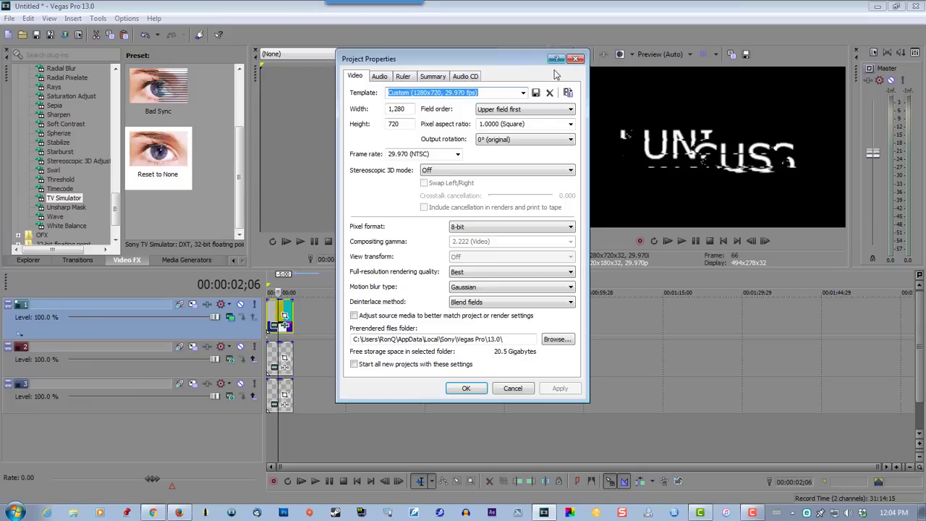
{"action": "left_click", "coordinate": [512, 389]}
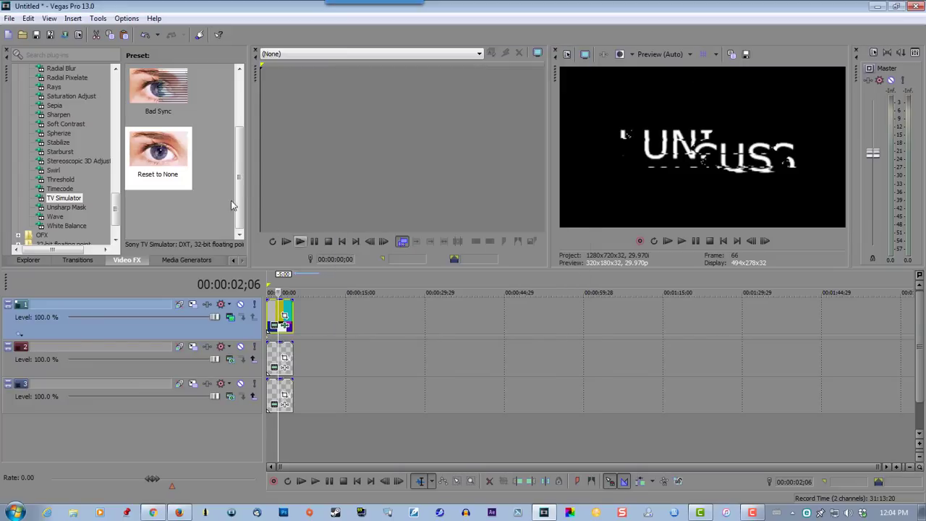
Set the project's Stereoscopic 3D mode to Anaglyphic (red/cyan)
{"action": "left_click", "coordinate": [10, 18]}
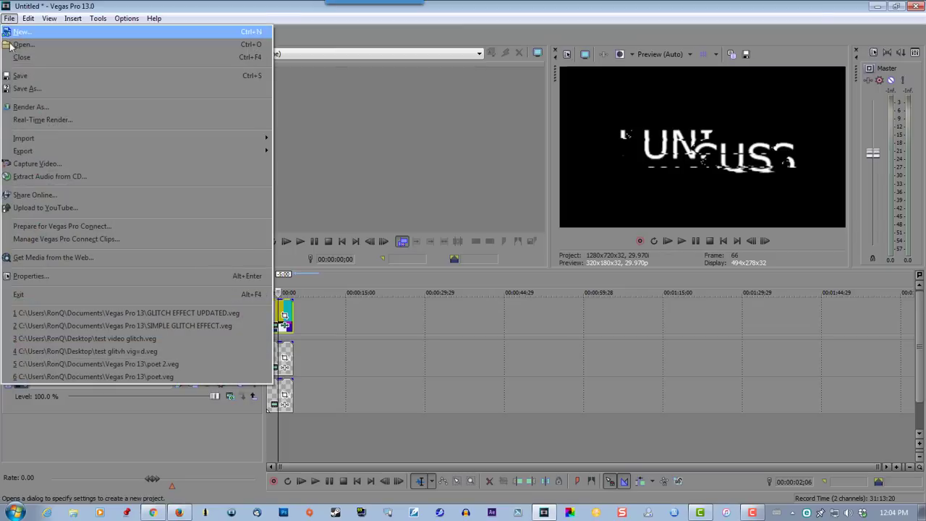
{"action": "left_click", "coordinate": [31, 276]}
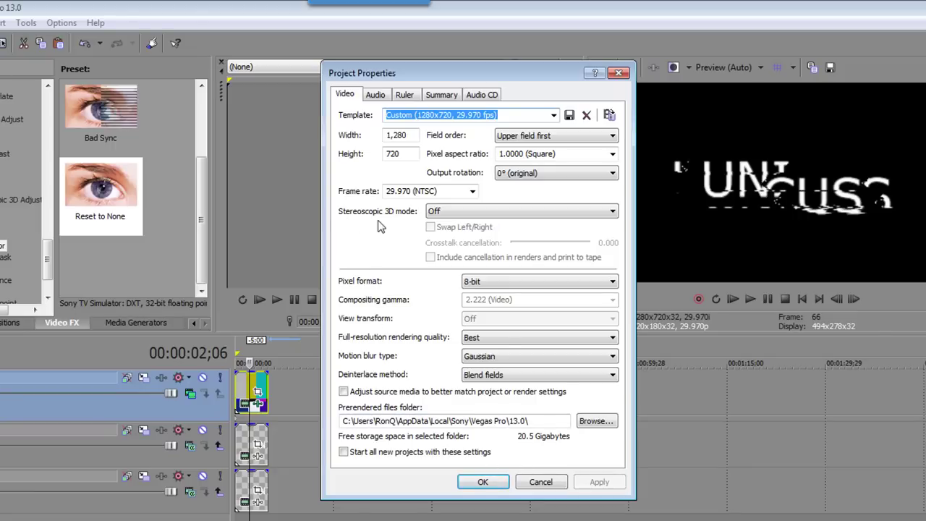
{"action": "left_click", "coordinate": [497, 212]}
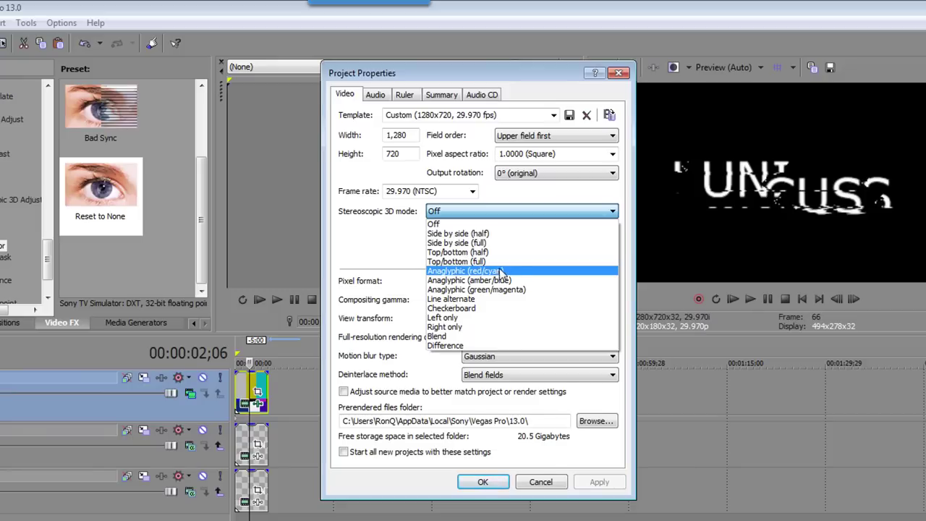
{"action": "left_click", "coordinate": [511, 271]}
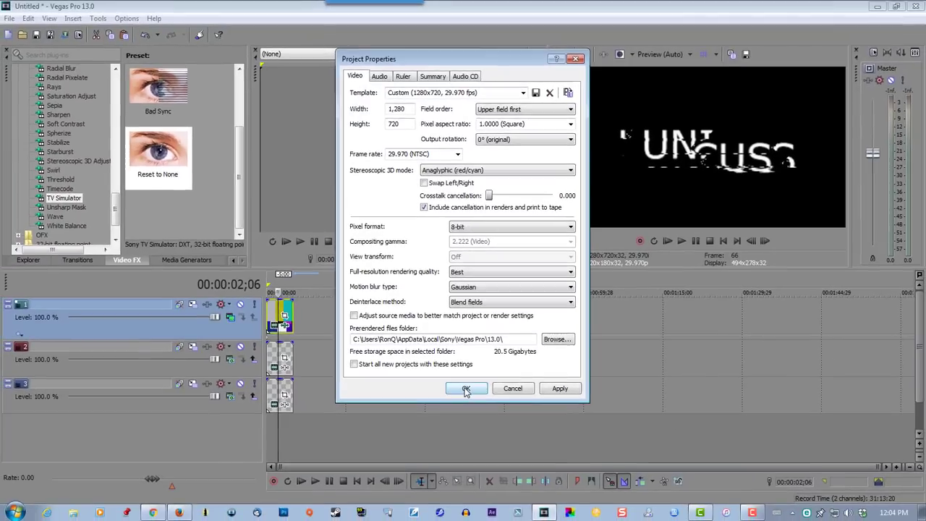
{"action": "left_click", "coordinate": [466, 389]}
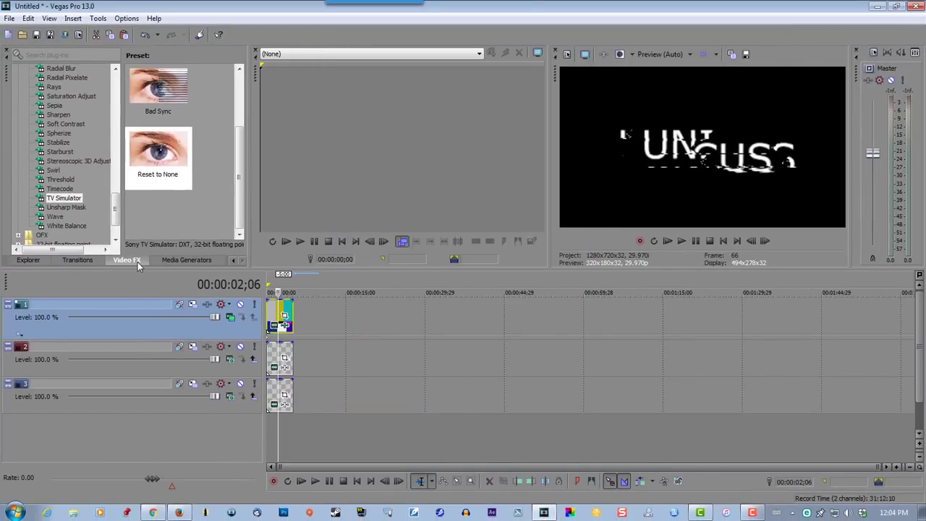
Apply Stereoscopic 3D Adjust to track 2's UNICUS title with horizontal offset 0.0184
{"action": "left_click", "coordinate": [75, 165]}
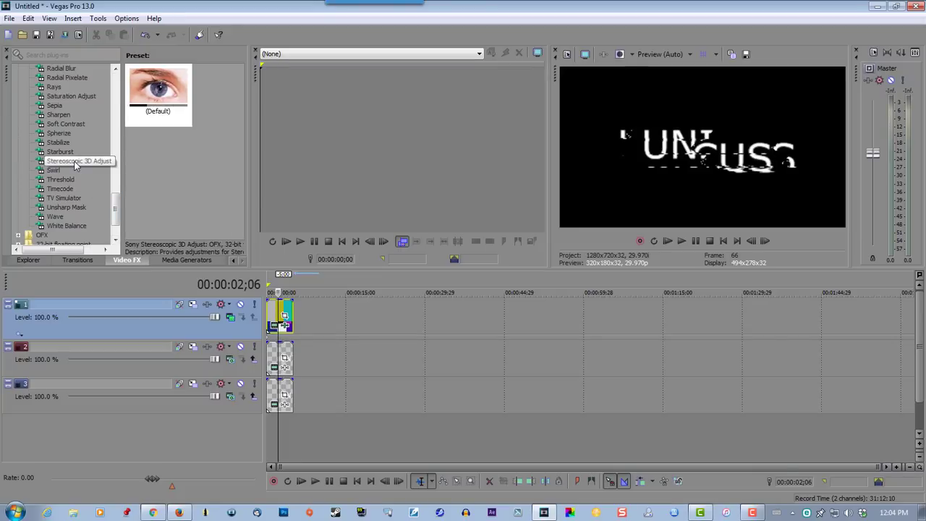
{"action": "left_click_drag", "start_coordinate": [75, 165], "coordinate": [272, 350]}
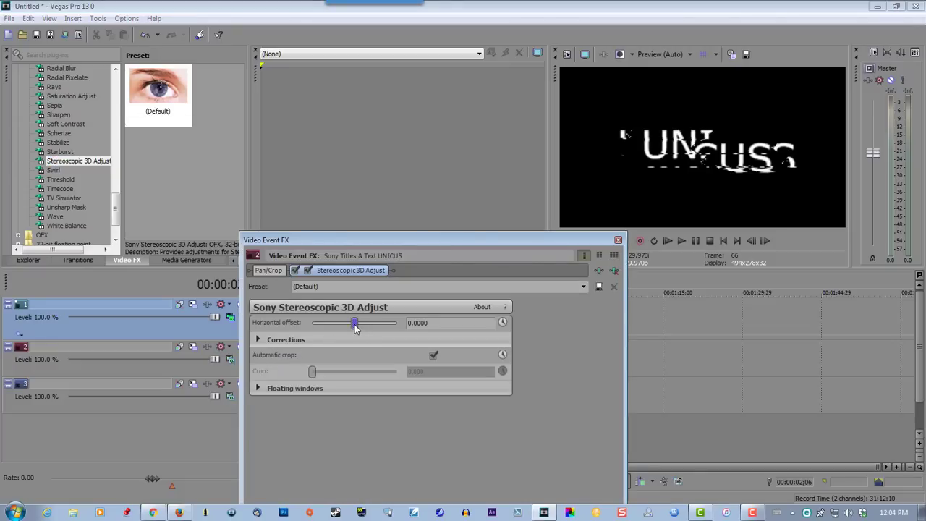
{"action": "mouse_move", "coordinate": [354, 324]}
{"action": "left_mouse_down"}
{"action": "mouse_move", "coordinate": [396, 333]}
{"action": "mouse_move", "coordinate": [352, 324]}
{"action": "mouse_move", "coordinate": [364, 329]}
{"action": "left_mouse_up"}
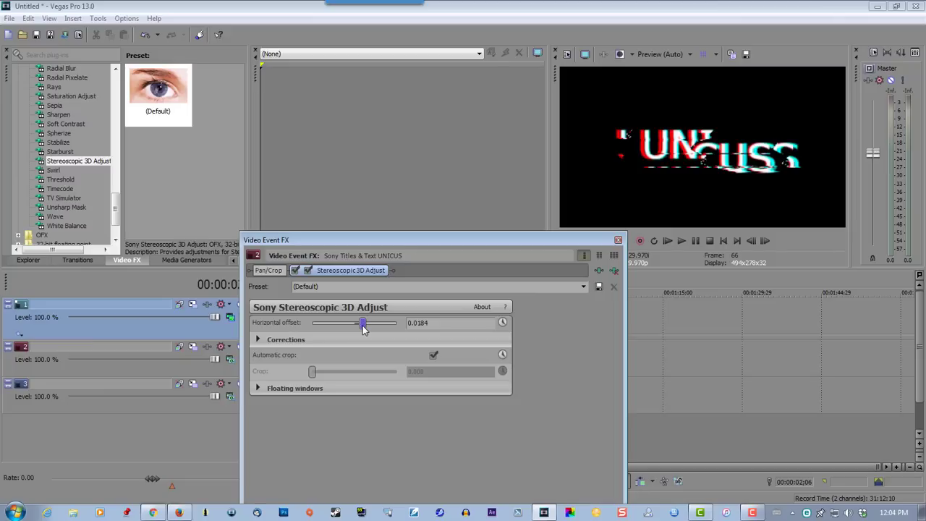
{"action": "left_click", "coordinate": [617, 240]}
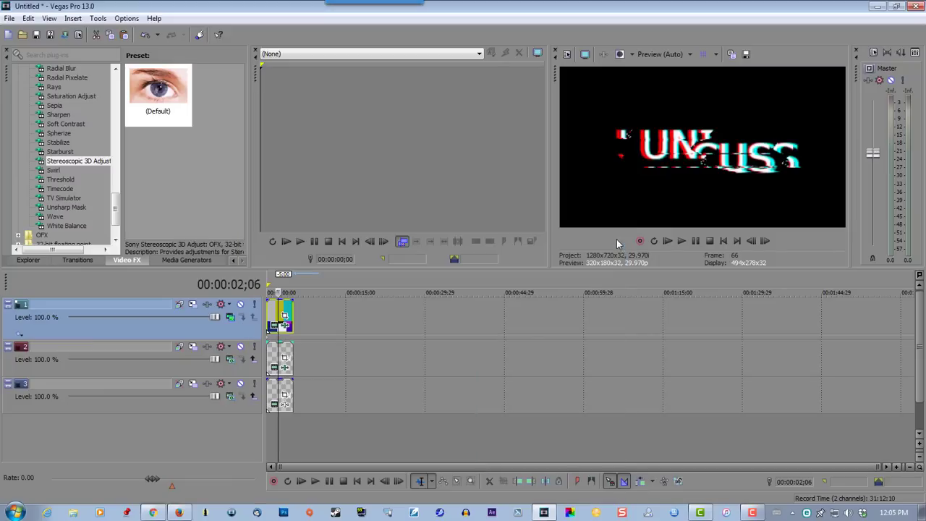
Zoom into the timeline and trim track 1's colour-bar clip to a few frames
{"action": "left_click", "coordinate": [897, 467]}
{"action": "left_click", "coordinate": [897, 467]}
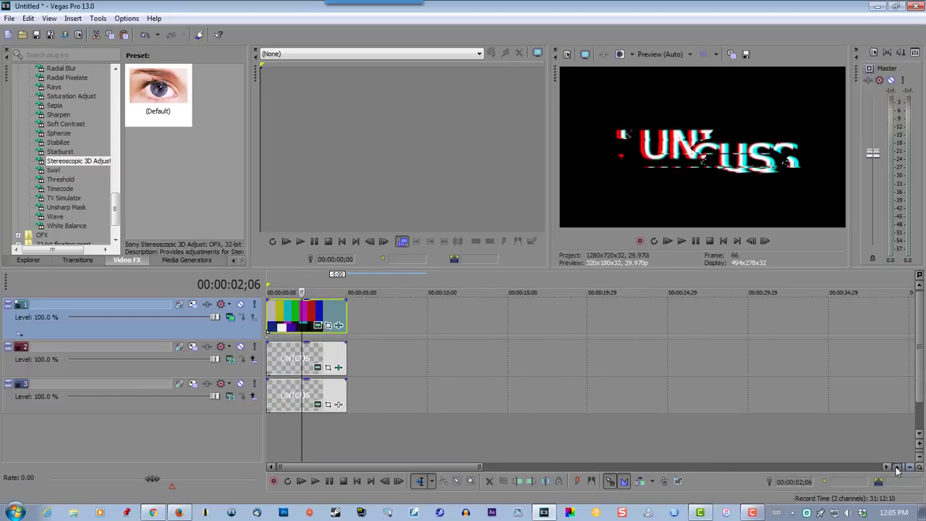
{"action": "left_click", "coordinate": [897, 467]}
{"action": "left_click", "coordinate": [897, 468]}
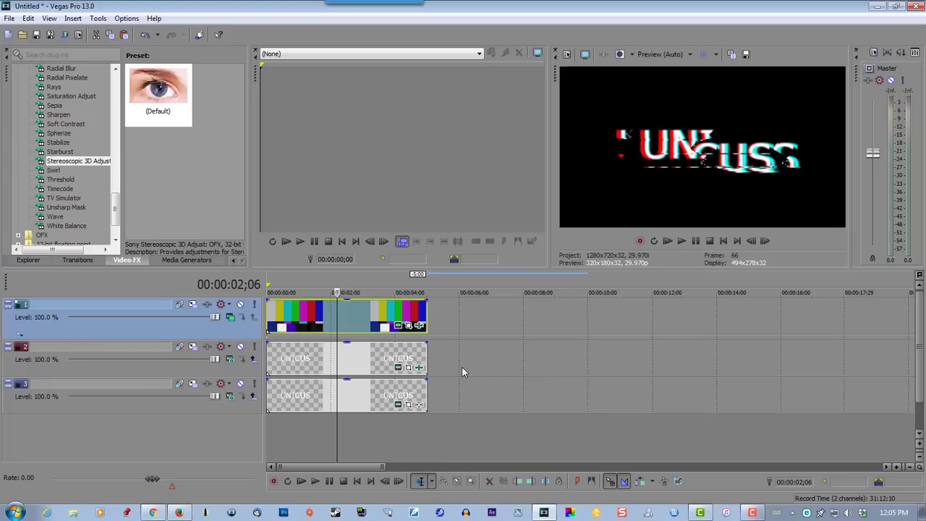
{"action": "scroll", "coordinate": [463, 370], "scroll_direction": "up", "scroll_amount": 2}
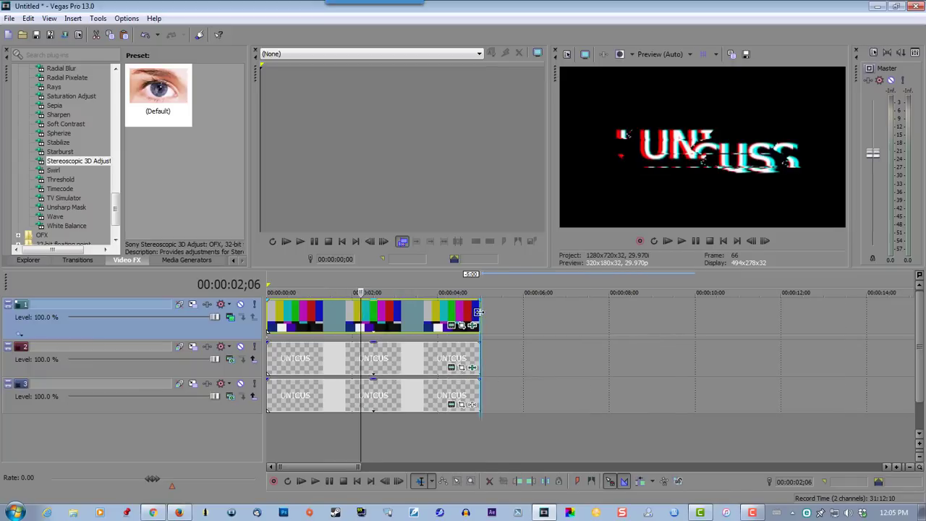
{"action": "left_click_drag", "start_coordinate": [480, 311], "coordinate": [292, 318]}
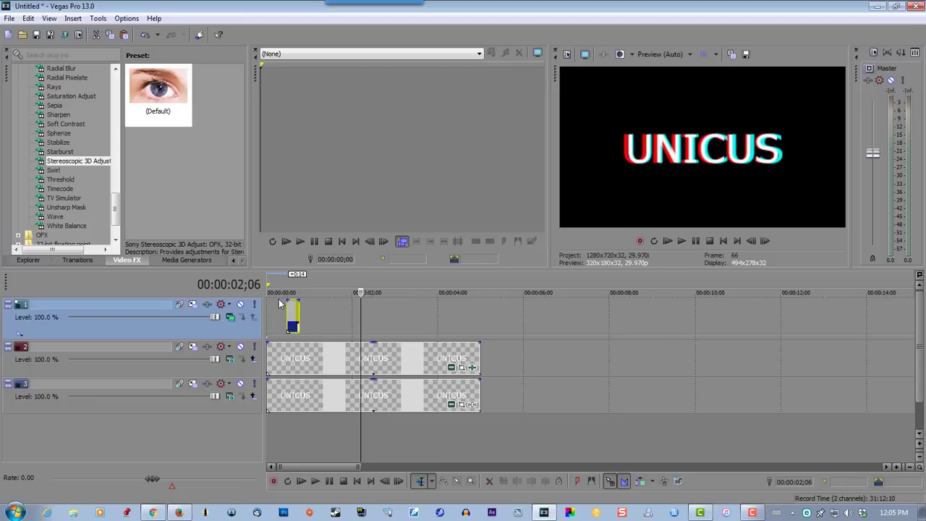
Play back the glitch from near the start, then stop
{"action": "left_click", "coordinate": [279, 303]}
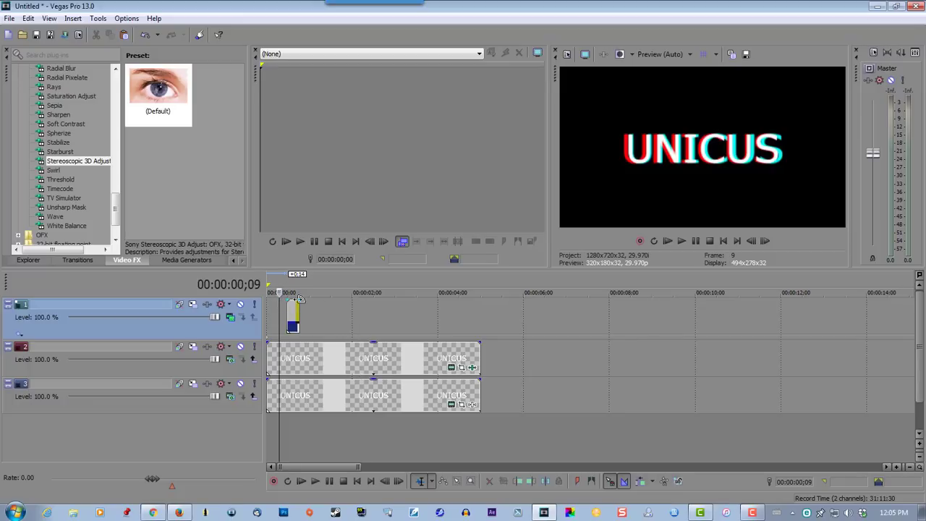
{"action": "left_click", "coordinate": [680, 241]}
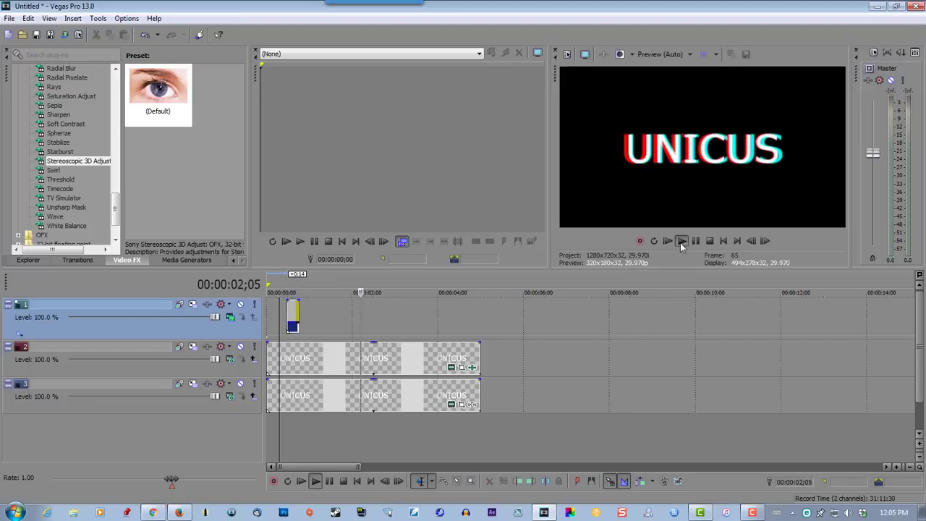
{"action": "left_click", "coordinate": [695, 240]}
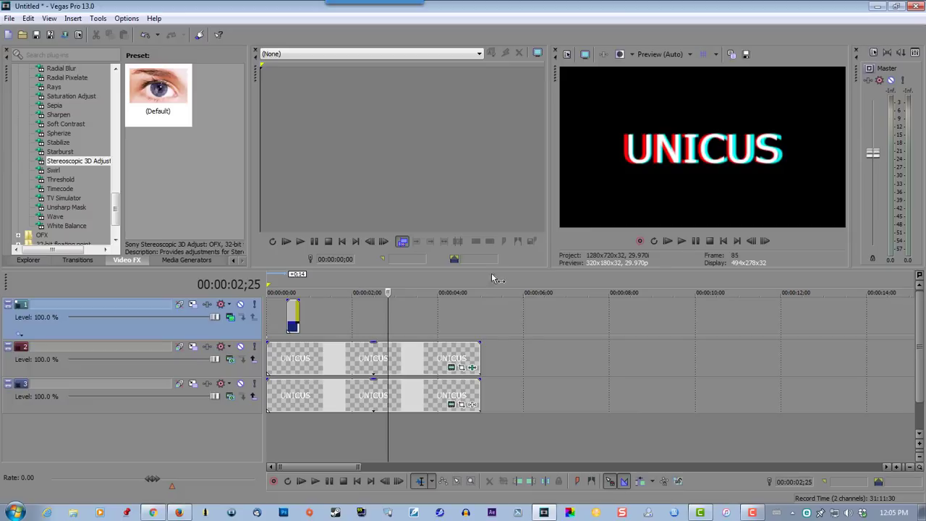
Copy the bars flash and paste a reference copy onto track 1
{"action": "right_click", "coordinate": [292, 314]}
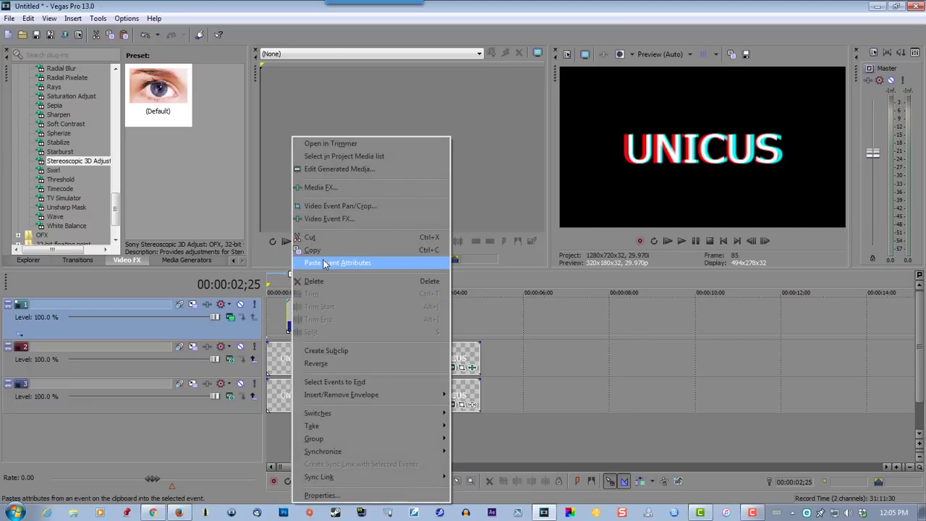
{"action": "left_click", "coordinate": [323, 253]}
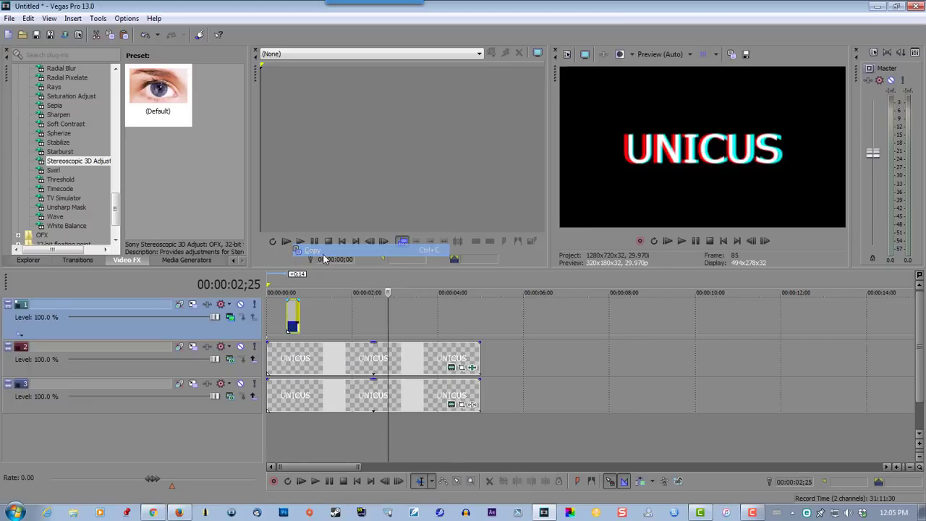
{"action": "right_click", "coordinate": [337, 319]}
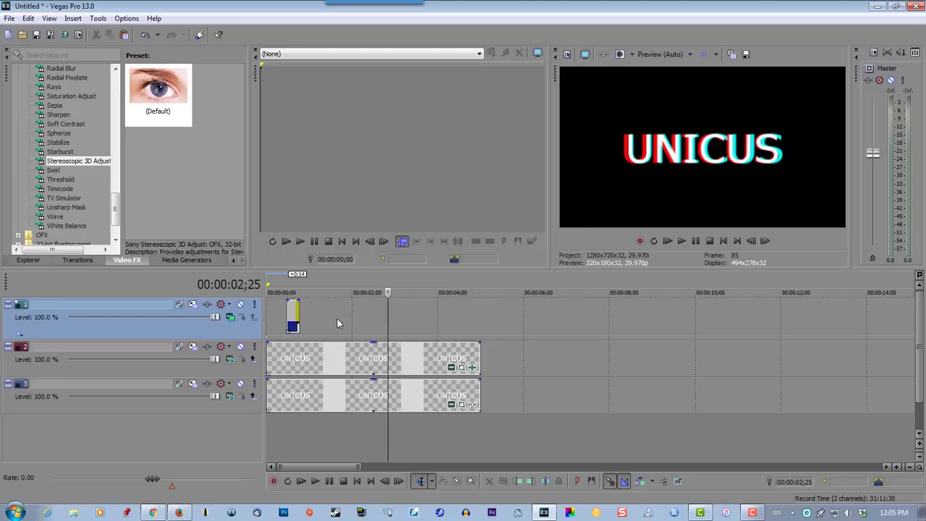
{"action": "left_click", "coordinate": [377, 117]}
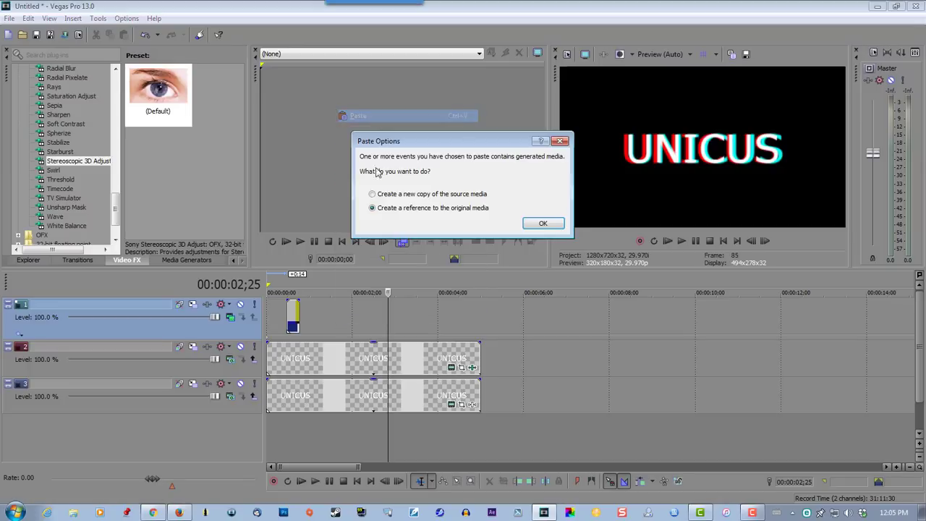
{"action": "left_click", "coordinate": [544, 224]}
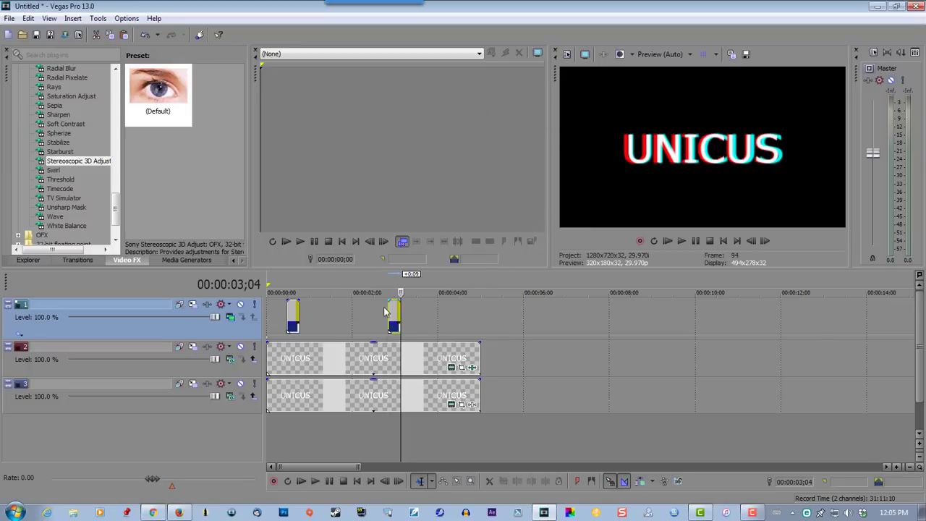
Paste a second bars copy and move one flash to about 00:00:01;29
{"action": "right_click", "coordinate": [333, 316]}
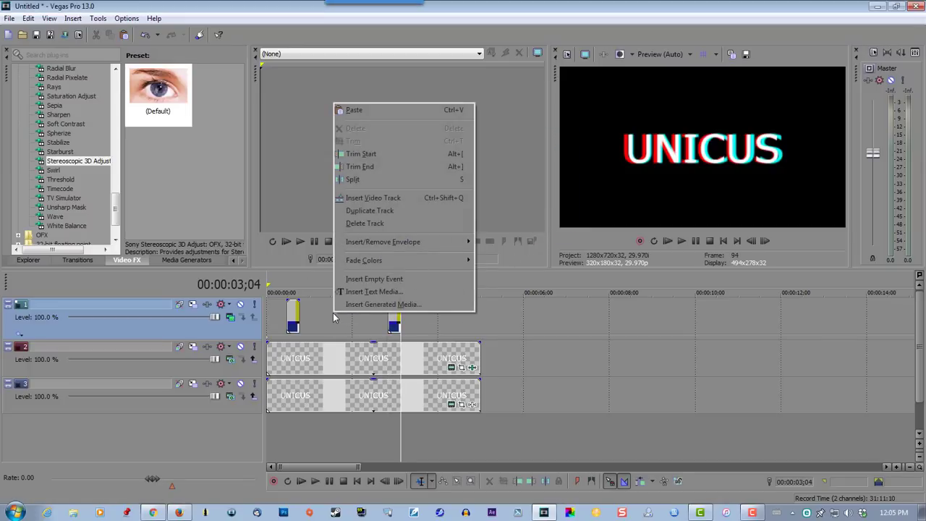
{"action": "left_click", "coordinate": [375, 113]}
{"action": "left_click", "coordinate": [543, 224]}
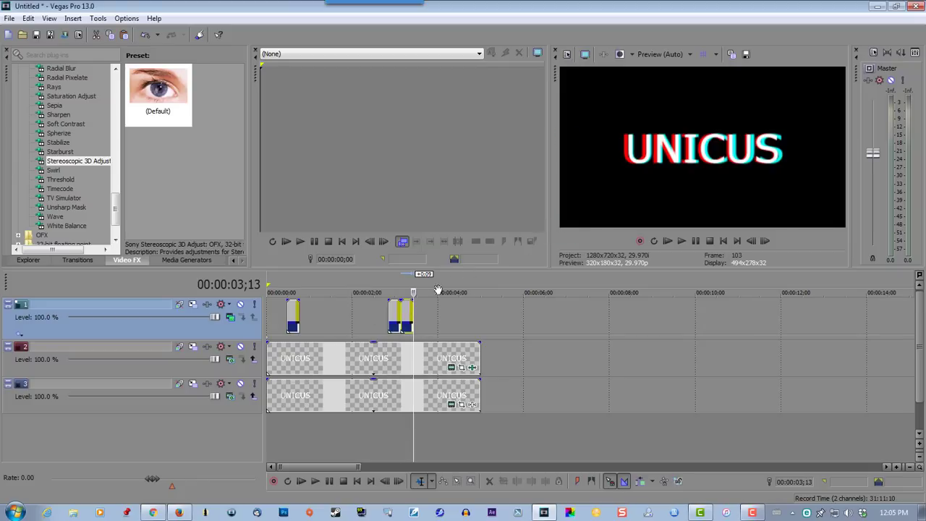
{"action": "left_click_drag", "start_coordinate": [393, 319], "coordinate": [342, 317]}
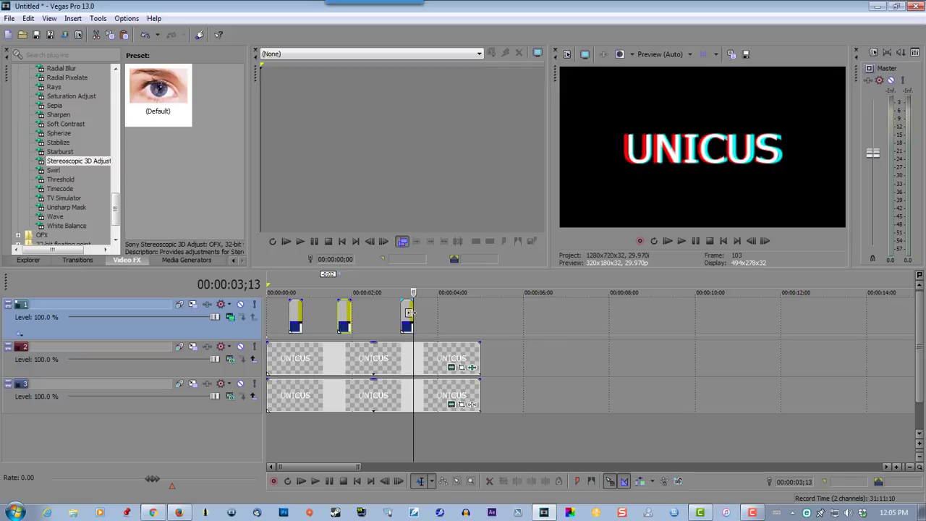
Move the third bars flash slightly earlier and trim both UNICUS title clips to end near 4 seconds
{"action": "left_click_drag", "start_coordinate": [409, 316], "coordinate": [393, 319]}
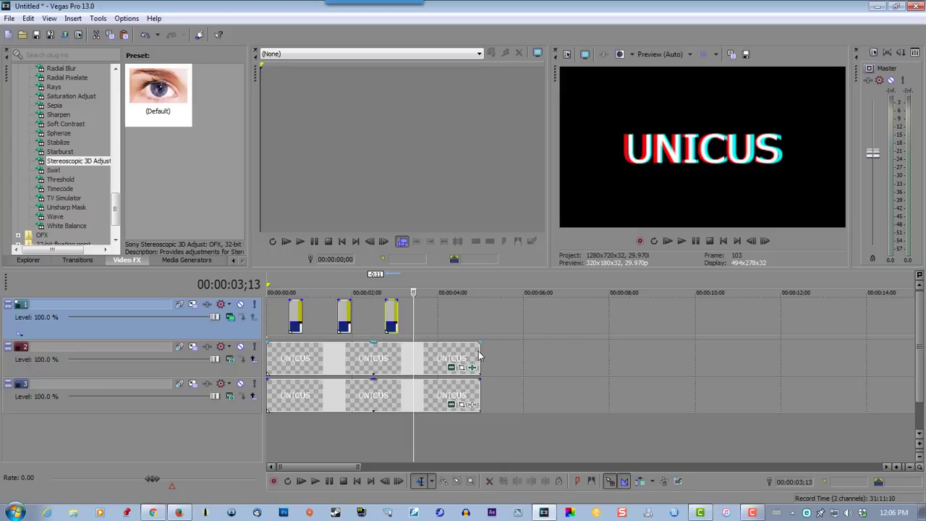
{"action": "left_click_drag", "start_coordinate": [474, 354], "coordinate": [435, 350]}
{"action": "left_click_drag", "start_coordinate": [476, 389], "coordinate": [439, 385]}
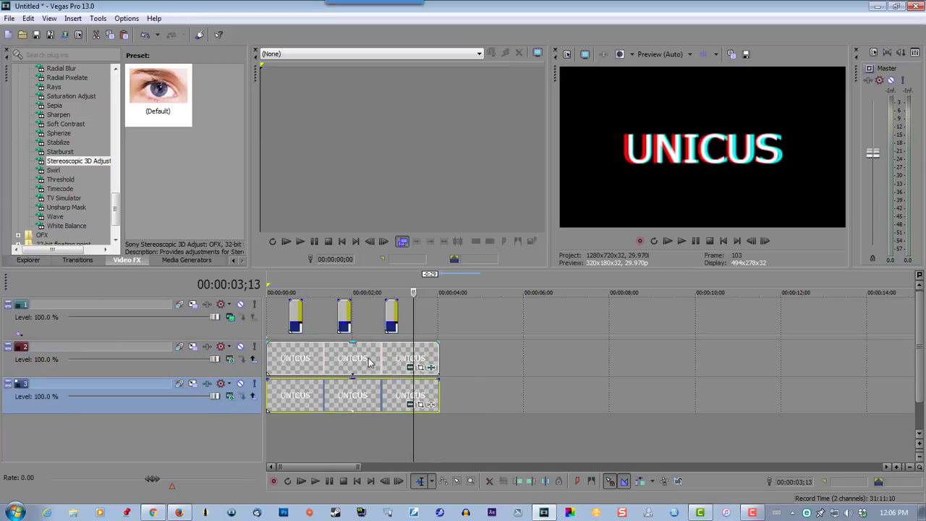
Play the preview from the start to check the flashes, then select track 2's title at the first flash
{"action": "left_click", "coordinate": [280, 311]}
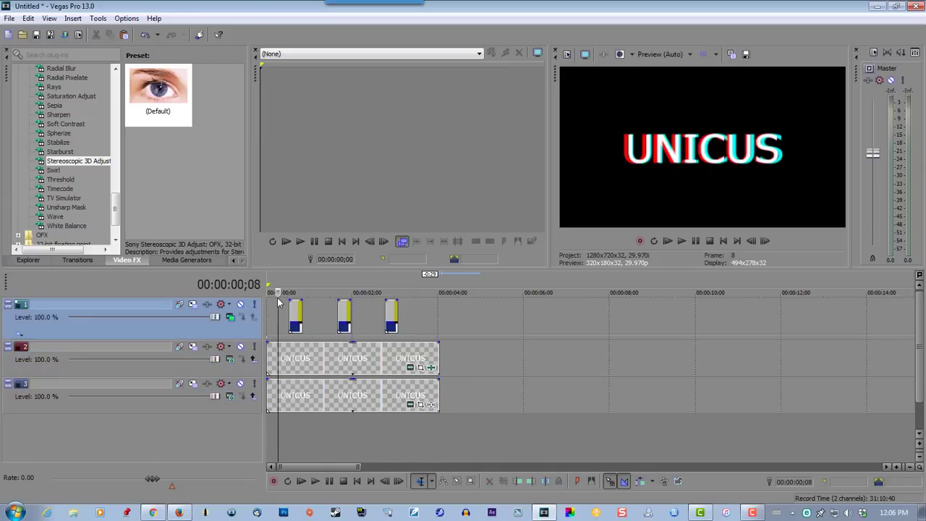
{"action": "left_click", "coordinate": [682, 243]}
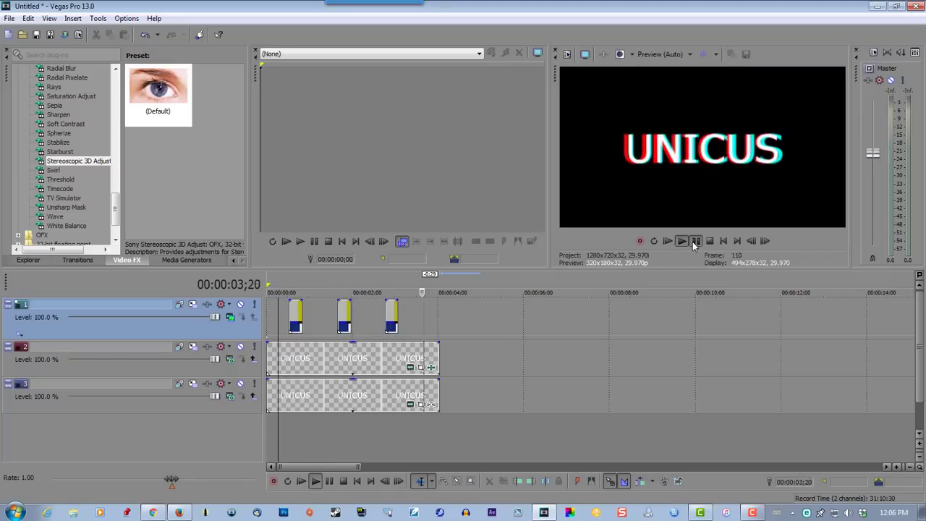
{"action": "left_click", "coordinate": [693, 242]}
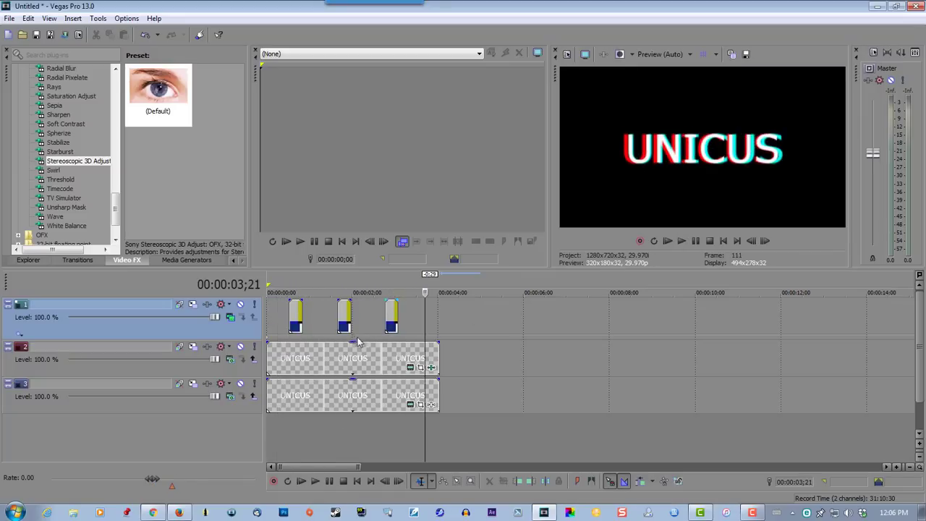
{"action": "left_click", "coordinate": [289, 349]}
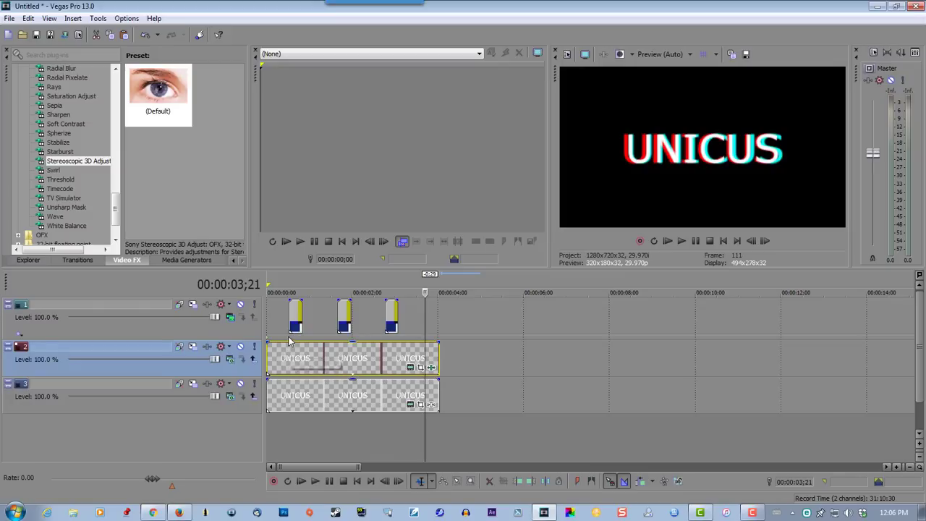
{"action": "left_click", "coordinate": [289, 341]}
Split track 2's UNICUS title at the start and end of the first bars flash
{"action": "left_click", "coordinate": [290, 350]}
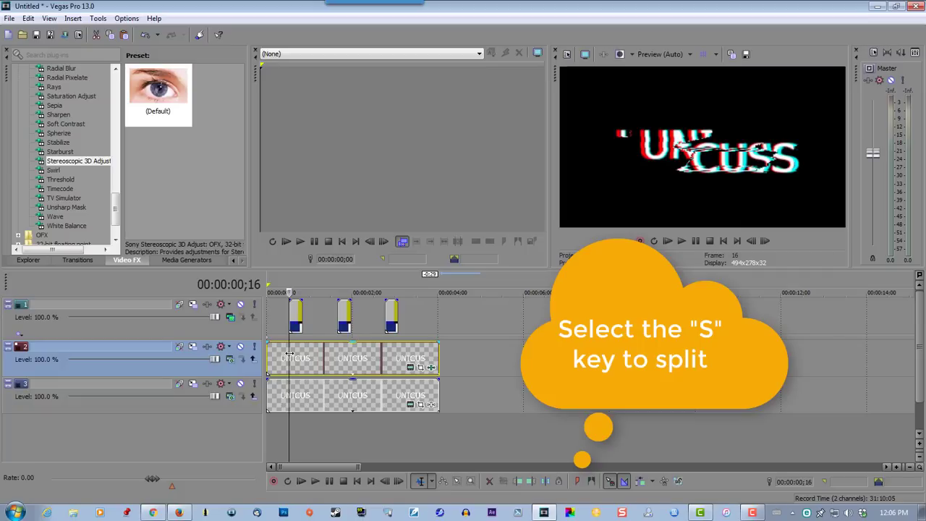
{"action": "key", "text": "s"}
{"action": "left_click", "coordinate": [303, 351]}
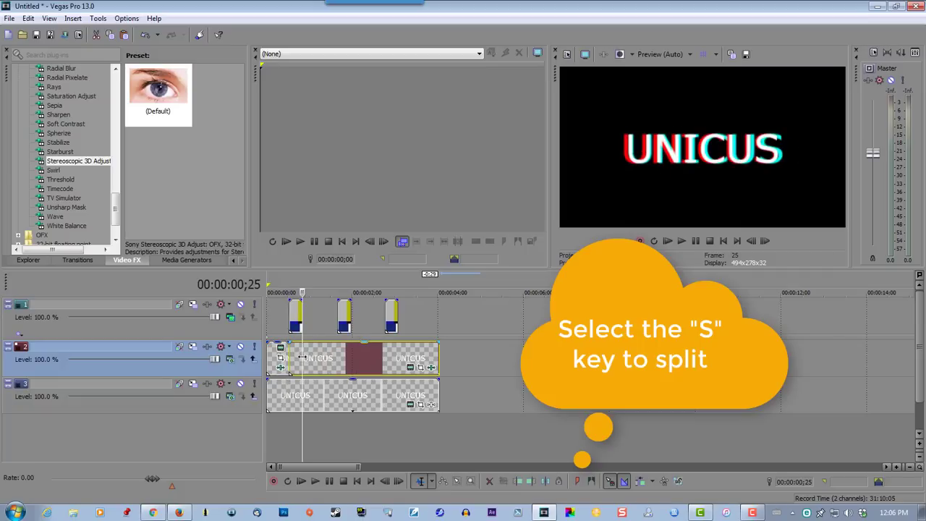
{"action": "key", "text": "s"}
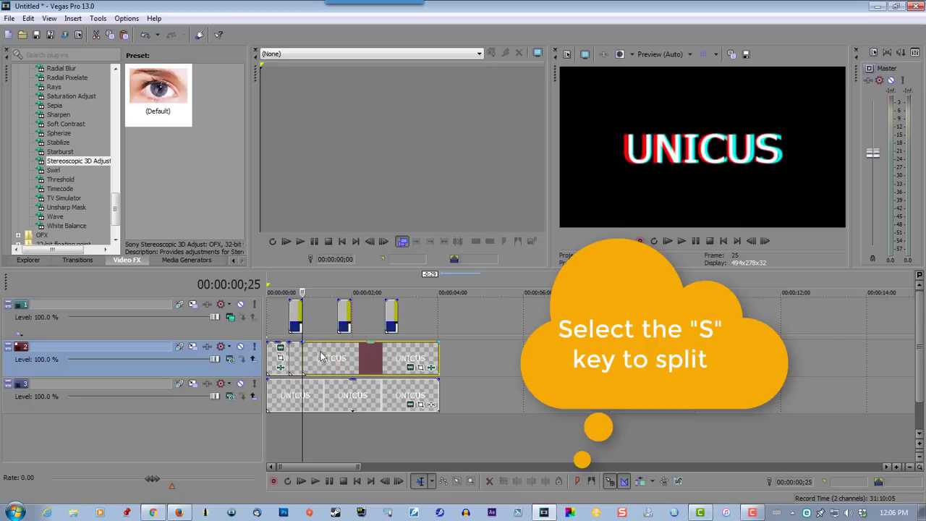
Split track 2's title at the start and end of the second bars flash
{"action": "left_click", "coordinate": [337, 349]}
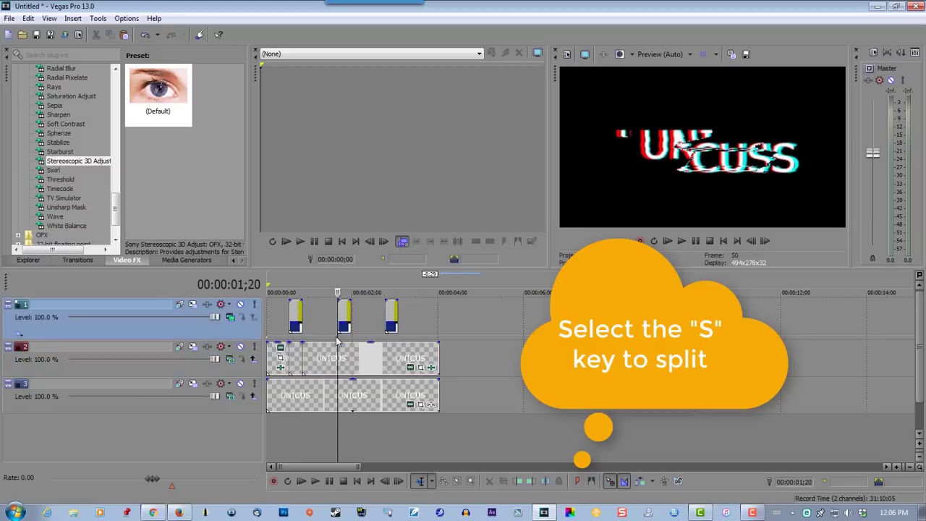
{"action": "left_click", "coordinate": [337, 362]}
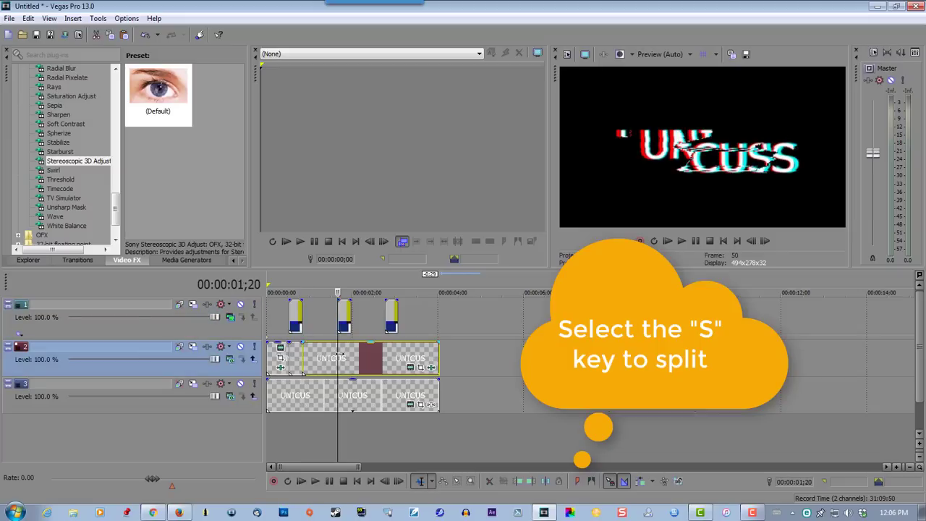
{"action": "key", "text": "s"}
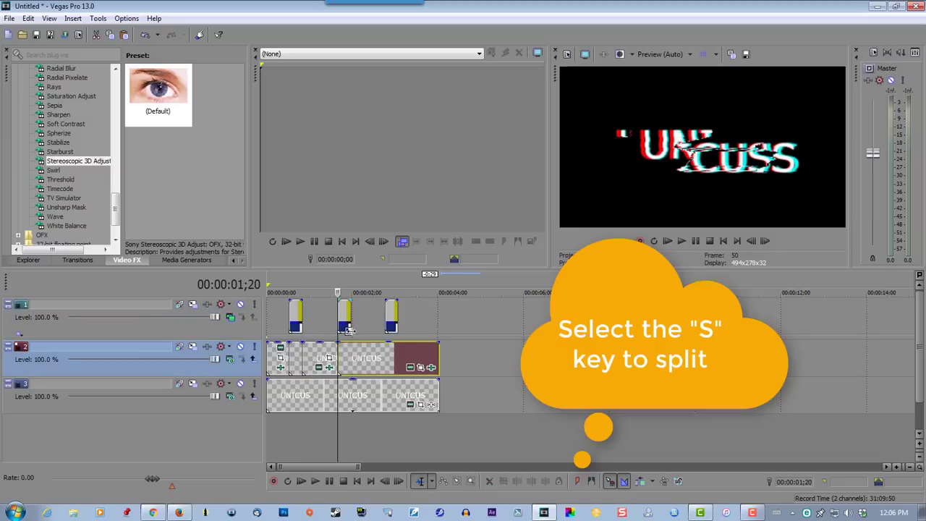
{"action": "left_click", "coordinate": [351, 333]}
{"action": "left_click", "coordinate": [352, 358]}
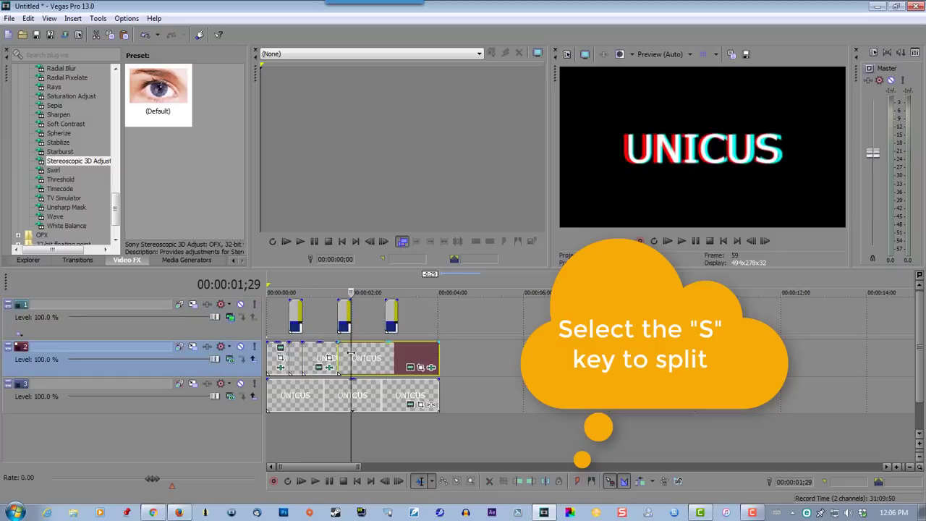
{"action": "key", "text": "s"}
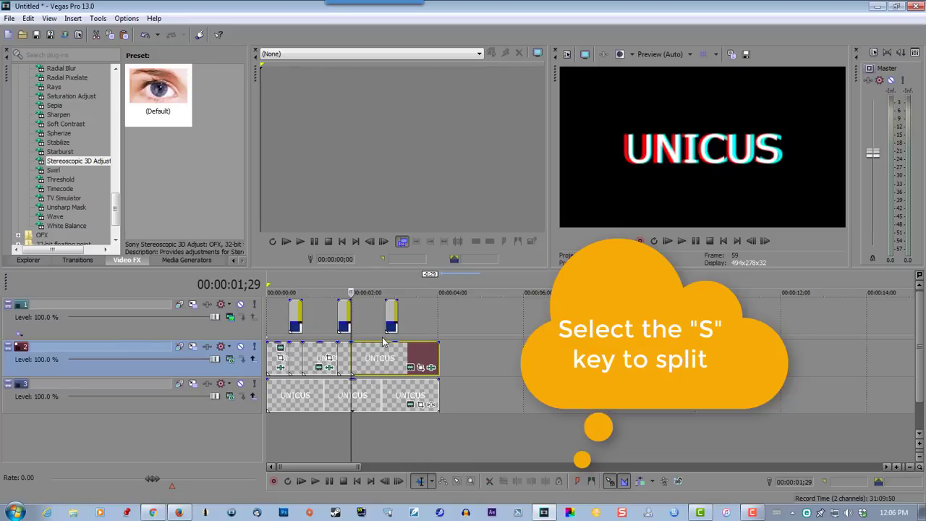
Split track 2's title at the third flash's start and reselect it at the flash's end
{"action": "left_click", "coordinate": [384, 338]}
{"action": "left_click", "coordinate": [384, 356]}
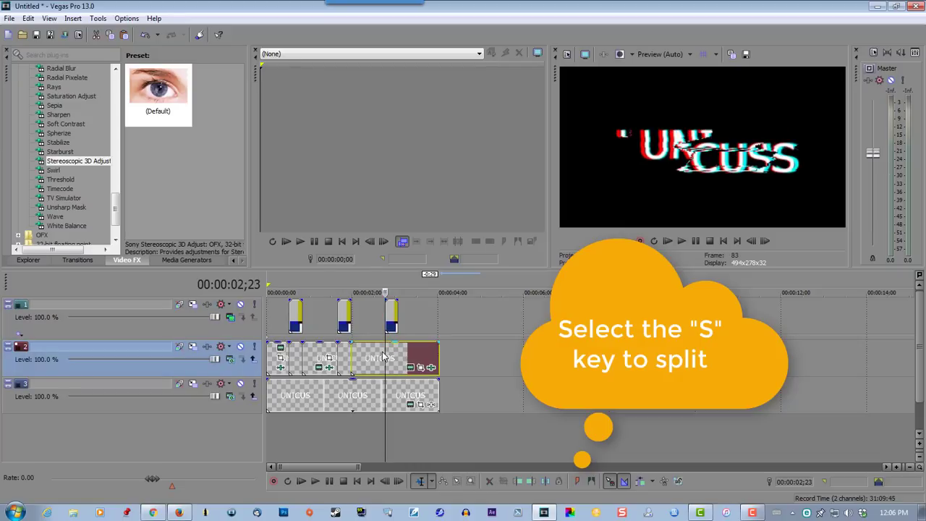
{"action": "key", "text": "s"}
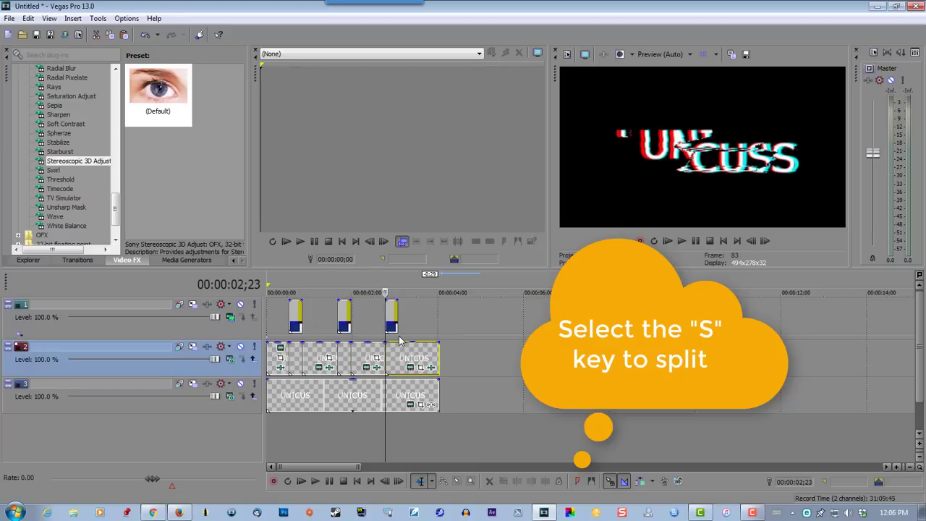
{"action": "left_click", "coordinate": [398, 338]}
{"action": "left_click", "coordinate": [400, 352]}
Split track 2's title at the third flash's end and delete the pieces outside the flashes
{"action": "key", "text": "s"}
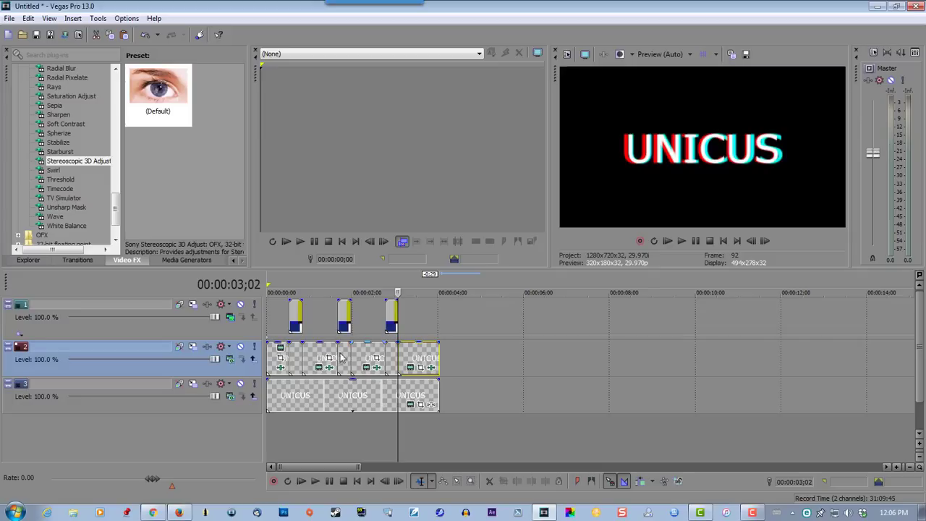
{"action": "left_click", "coordinate": [275, 356]}
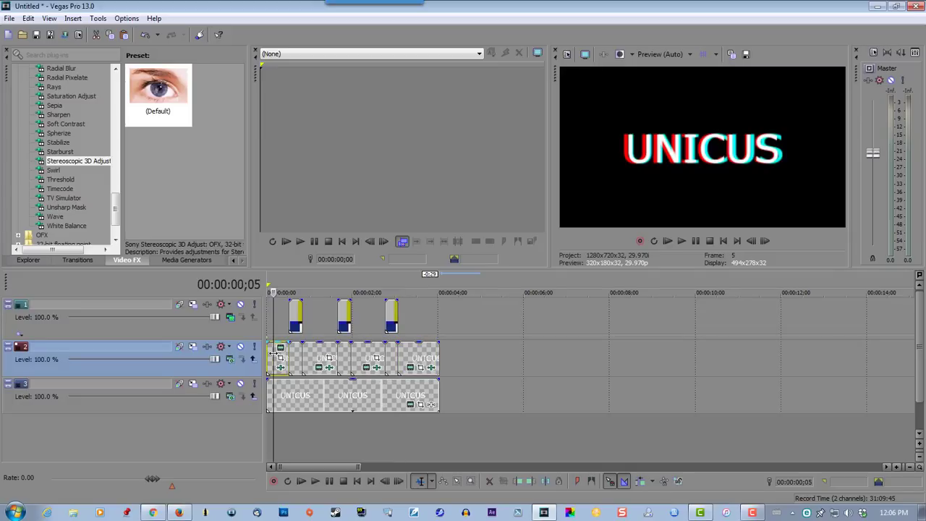
{"action": "left_click_drag", "start_coordinate": [275, 352], "coordinate": [407, 357]}
{"action": "left_click", "coordinate": [316, 353]}
{"action": "left_click", "coordinate": [359, 354]}
{"action": "left_click", "coordinate": [407, 357]}
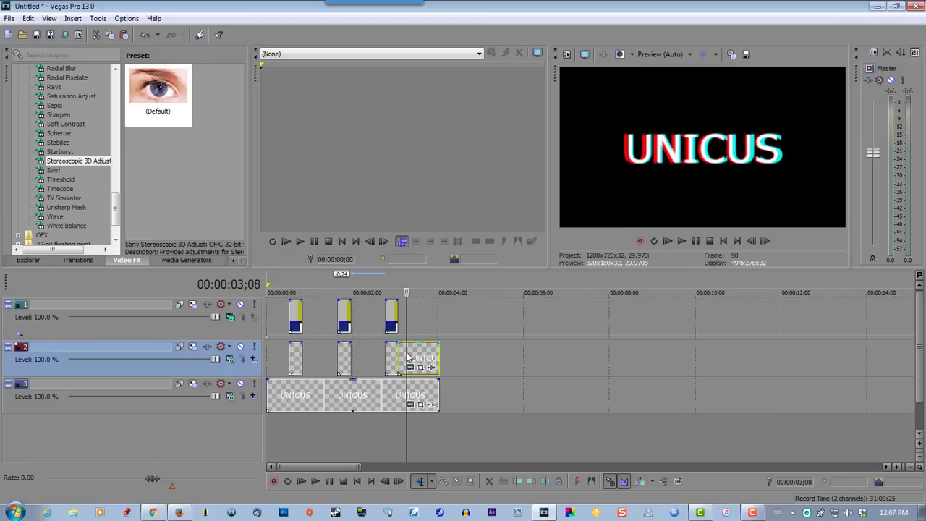
{"action": "key", "text": "Delete"}
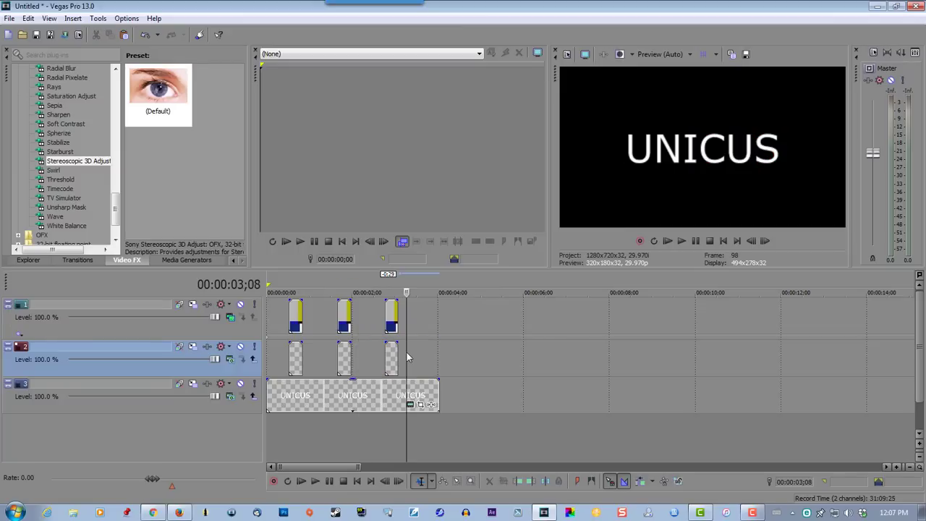
{"action": "left_click", "coordinate": [277, 304]}
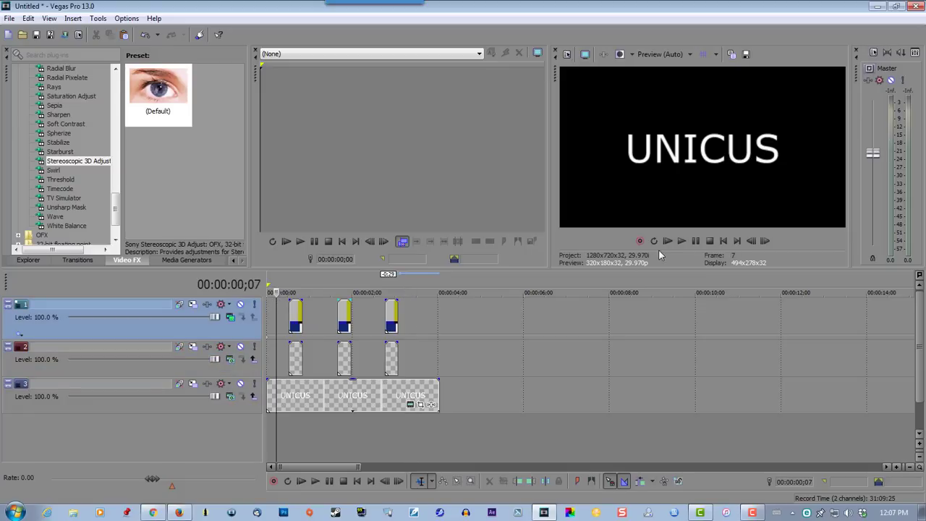
{"action": "left_click", "coordinate": [681, 241]}
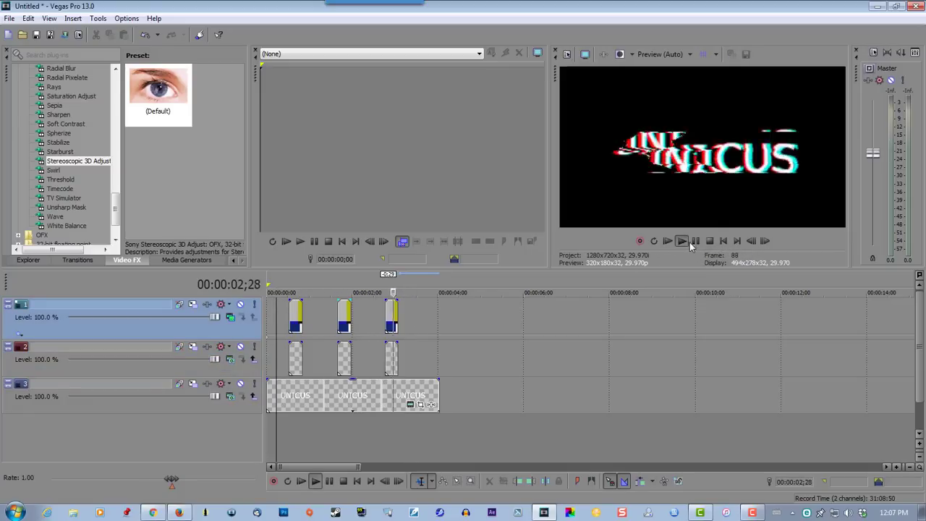
{"action": "left_click", "coordinate": [694, 241]}
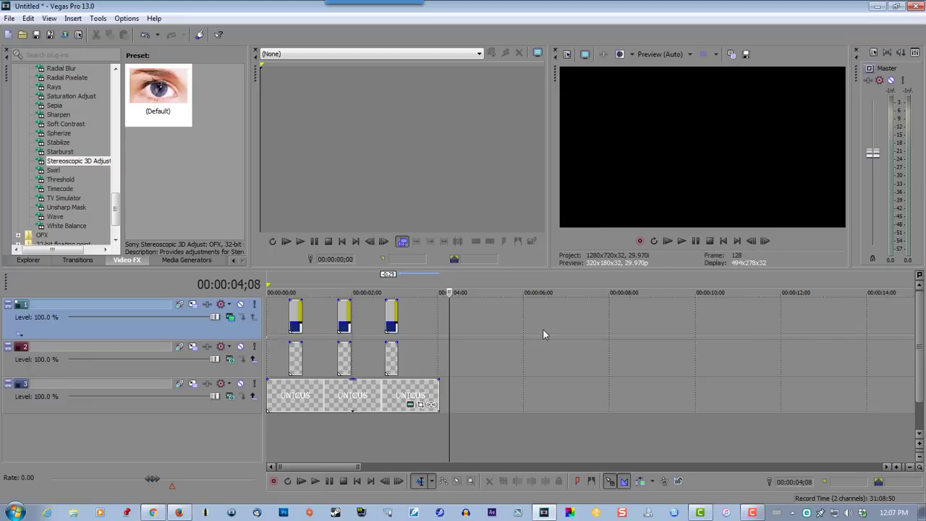